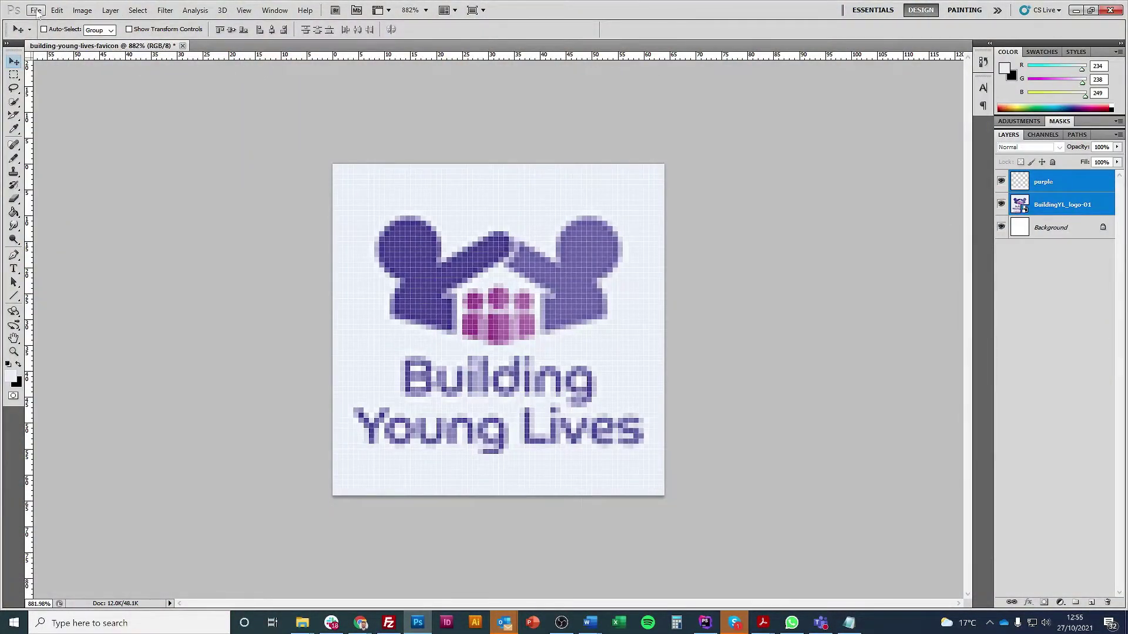
click(35, 11)
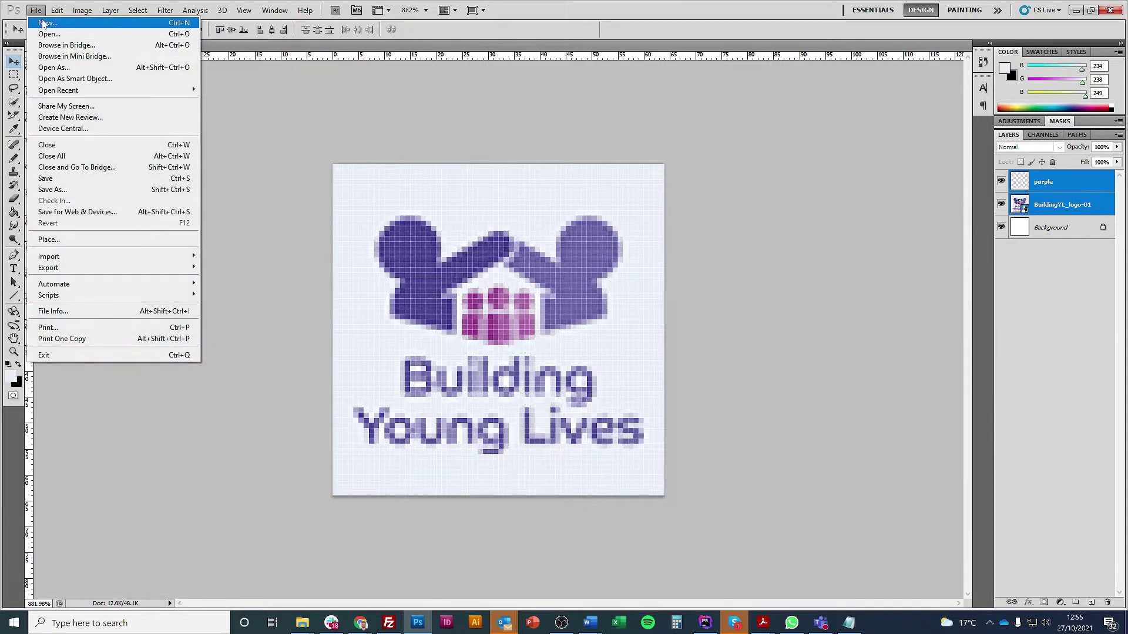
click(36, 23)
click(455, 271)
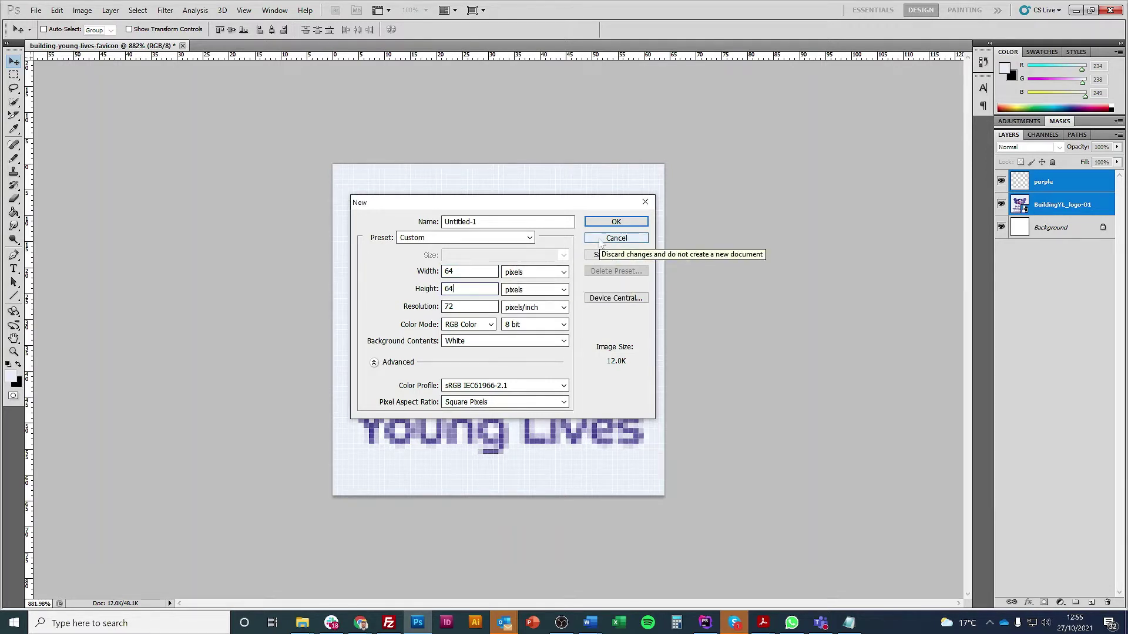
click(601, 241)
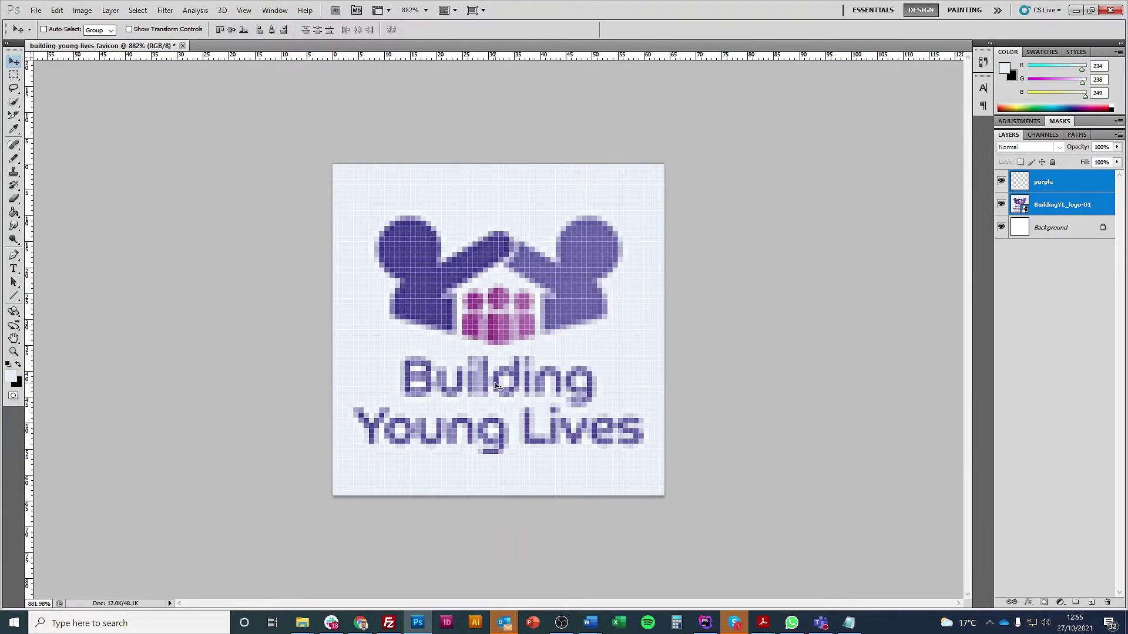
- Show the favicon at Actual Pixels, then zoom out to about 38.6% to judge legibility
click(244, 10)
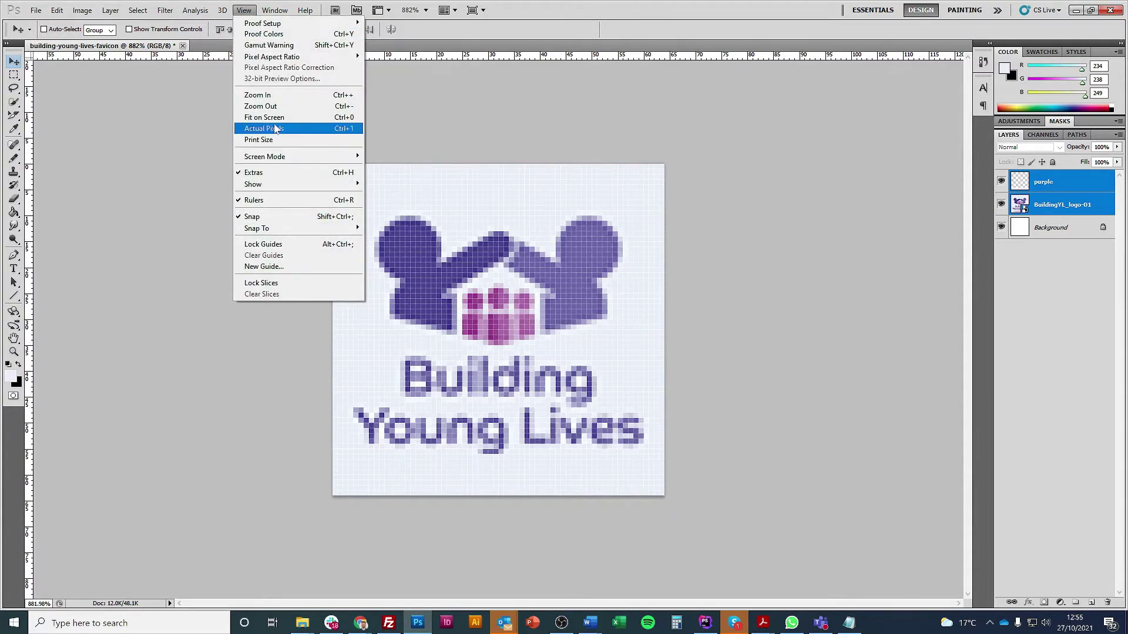
click(276, 128)
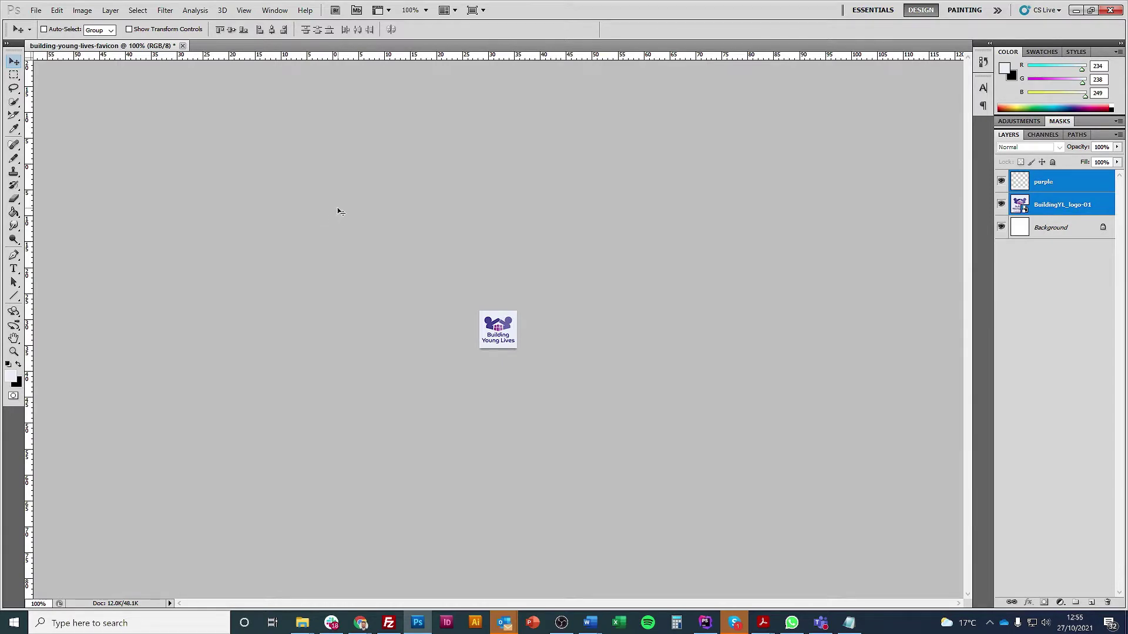
key(ctrl+minus)
scroll(342, 202, down, 2)
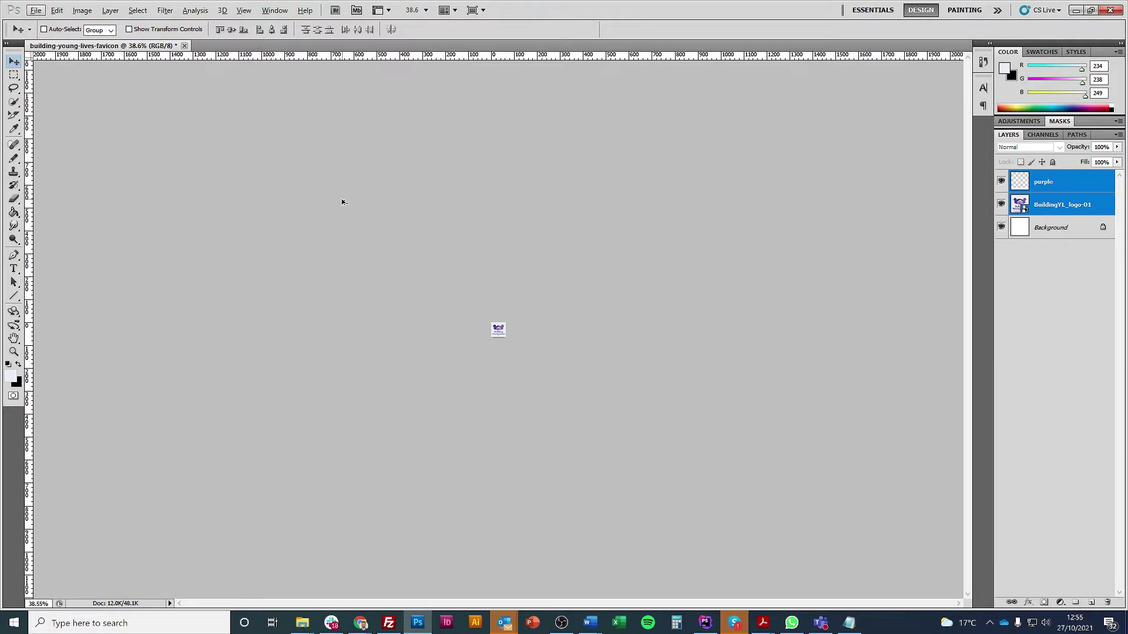
- Export the favicon via Save for Web over building-young-lives-favicon.jpg in the Logo folder
key(alt)
key(ctrl+alt+shift+s)
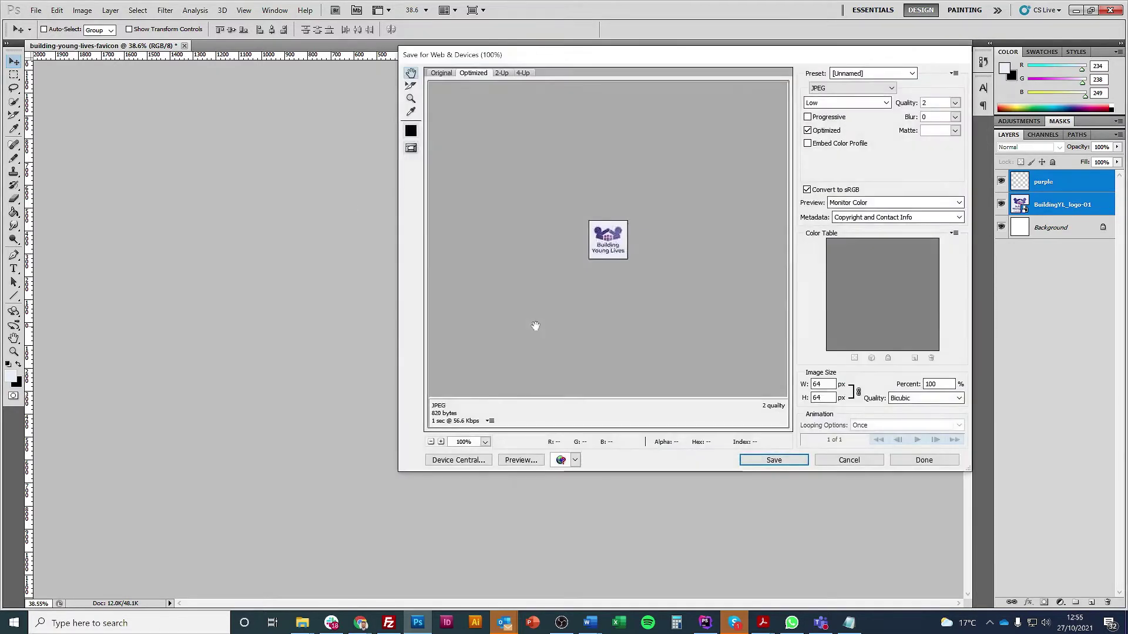
key(Return)
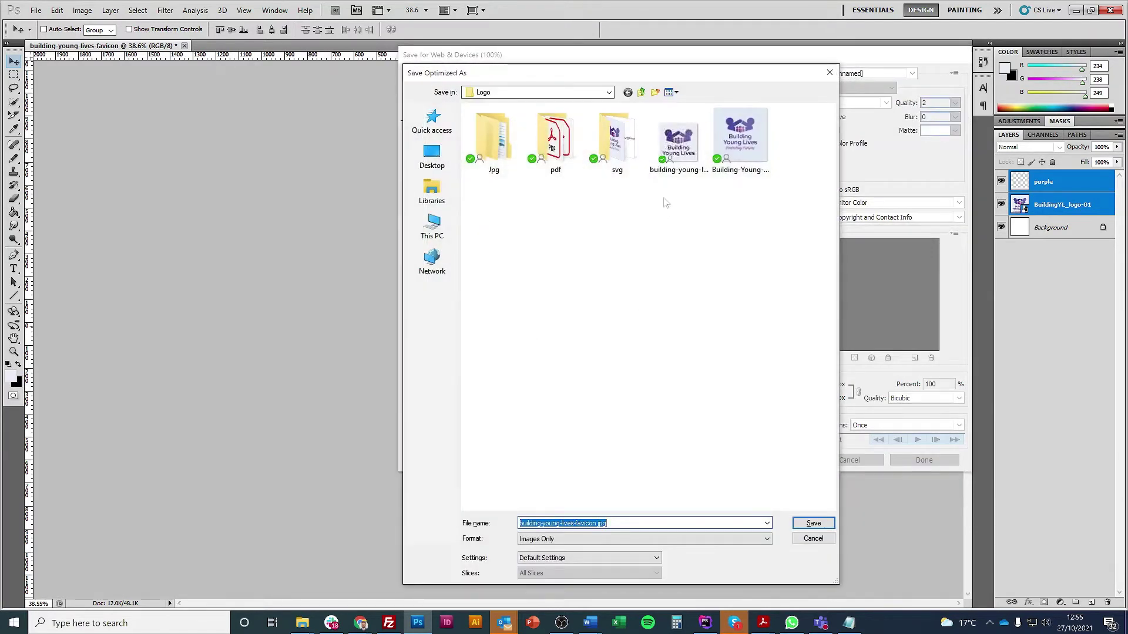
click(679, 152)
double_click(679, 152)
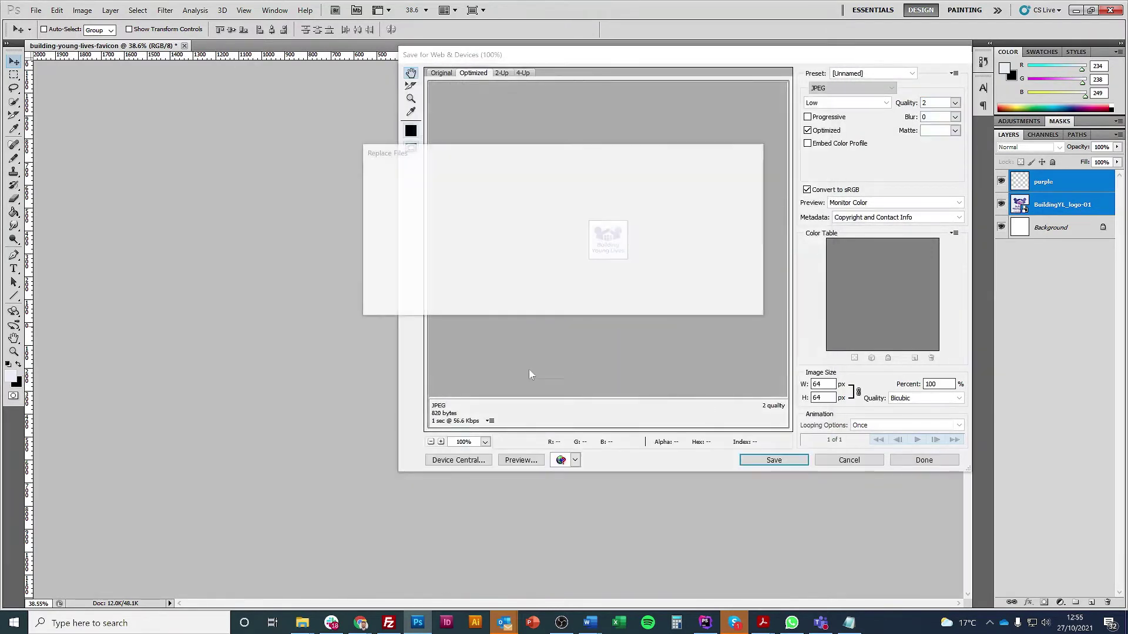
click(642, 302)
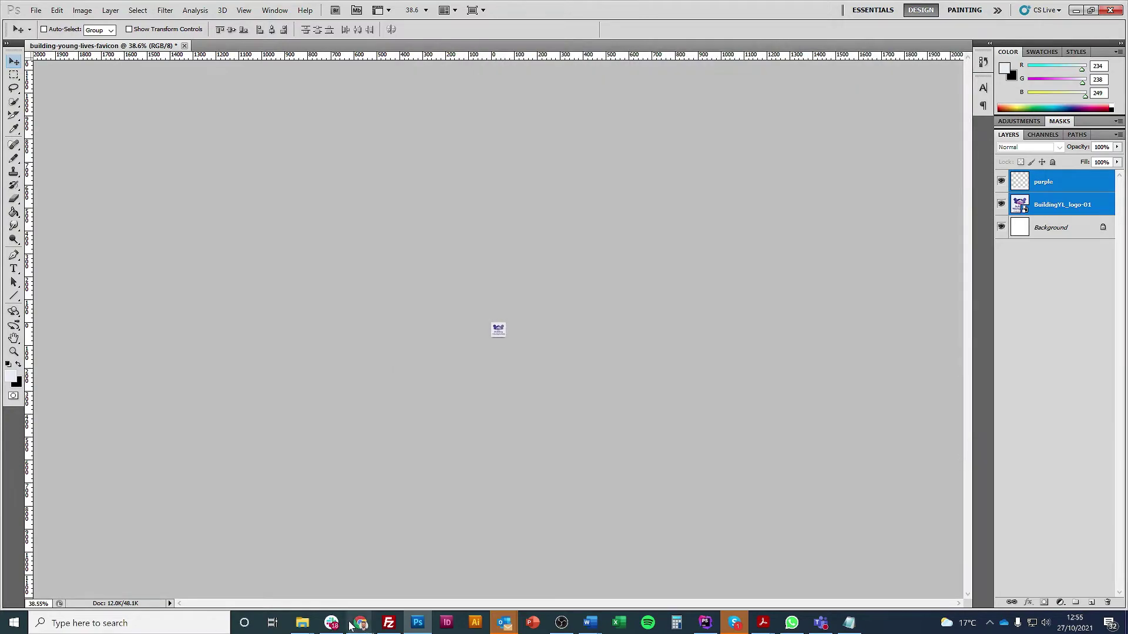
- Go back to the favicon-generator.org form in Chrome and create the favicon set from the new image
click(329, 564)
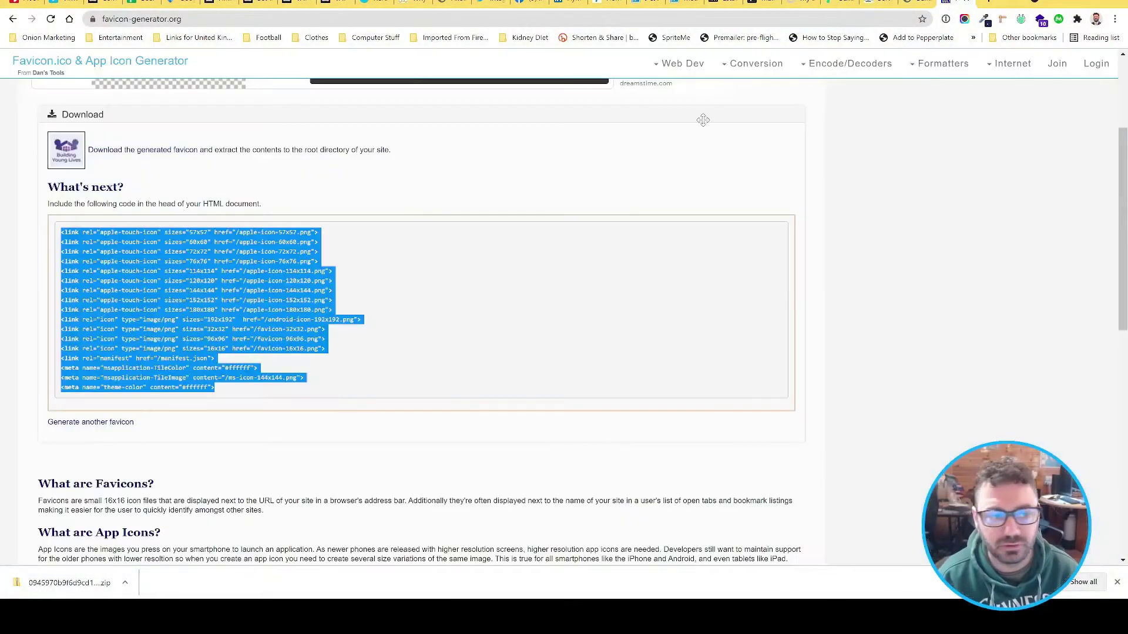
scroll(466, 155, up, 3)
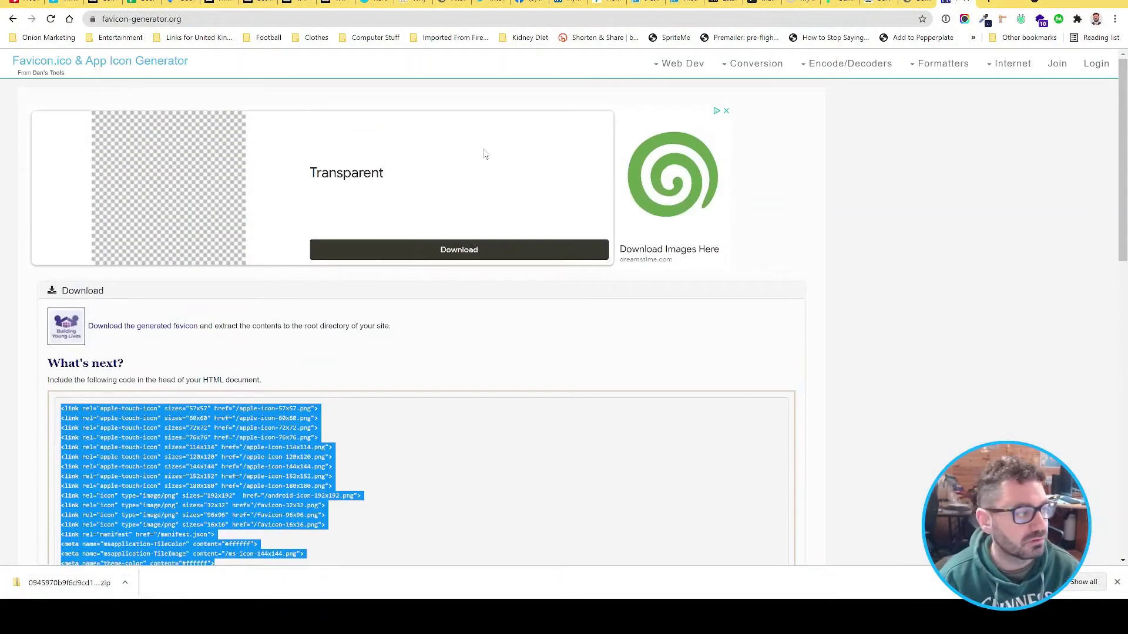
click(761, 311)
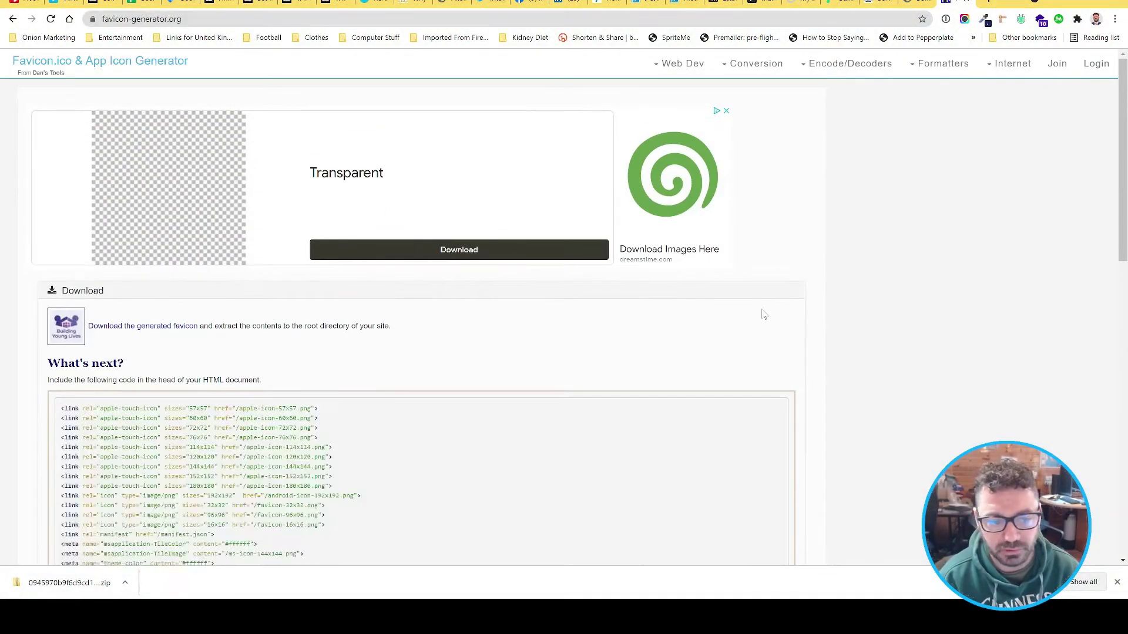
key(alt+Left)
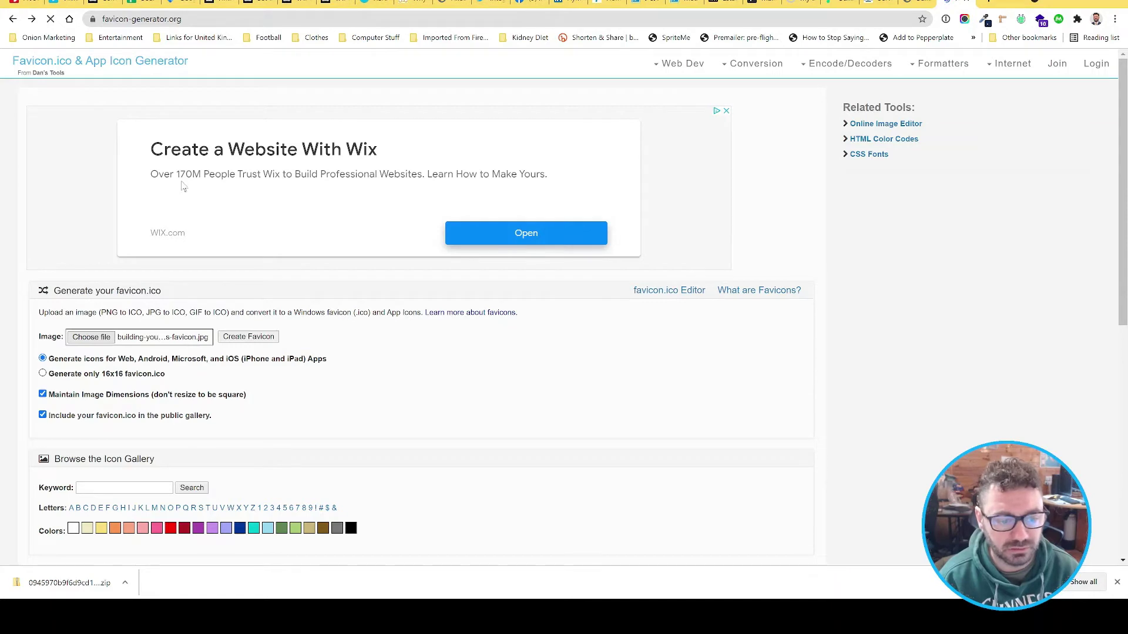
click(249, 336)
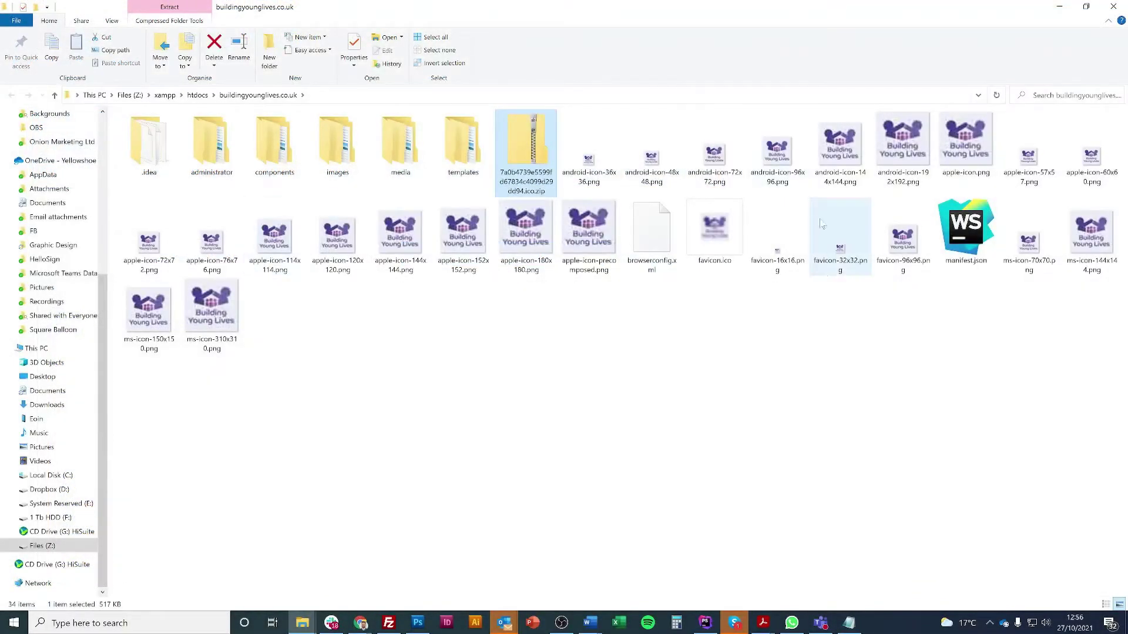
- Extract the downloaded zip with 7-Zip into buildingyounglives.co.uk, overwriting all existing icon files
right_click(525, 168)
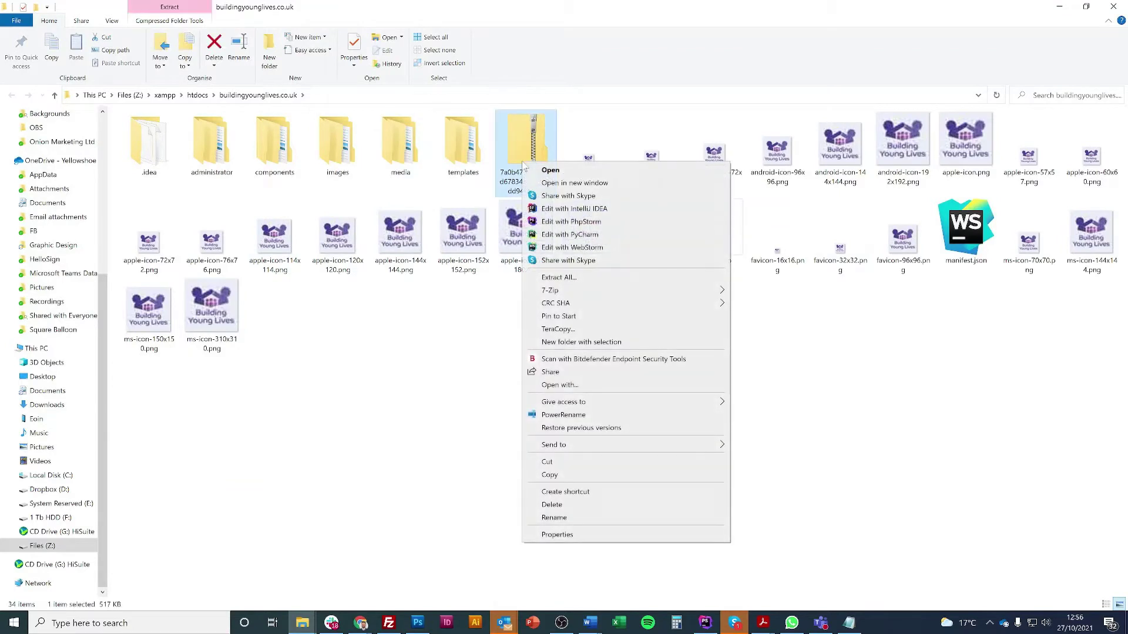
mouse_move(628, 294)
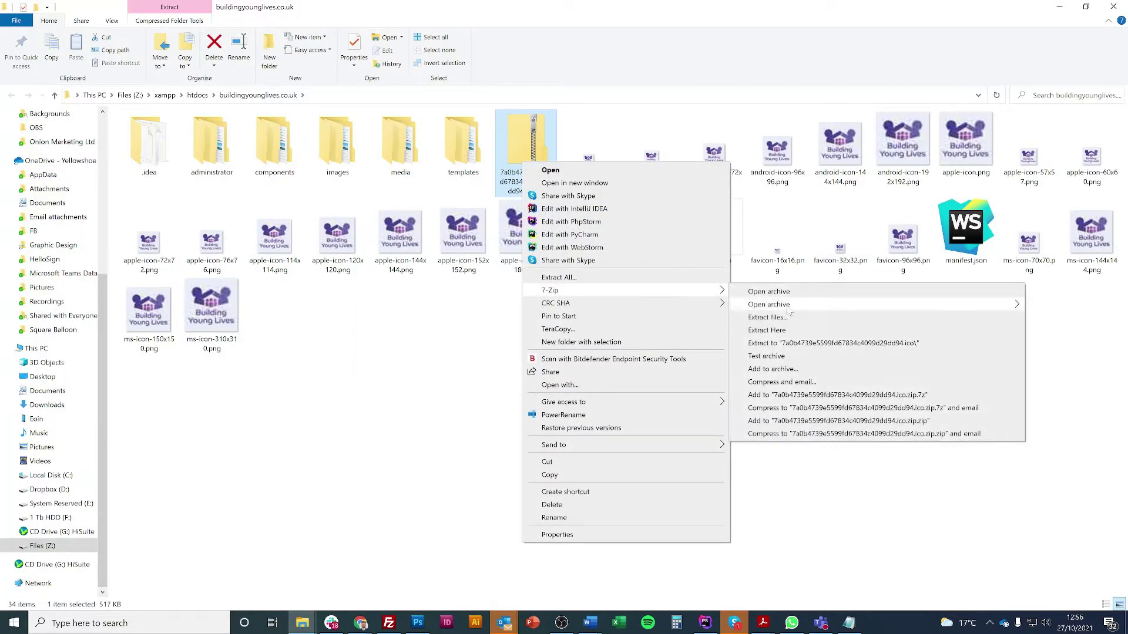
click(804, 332)
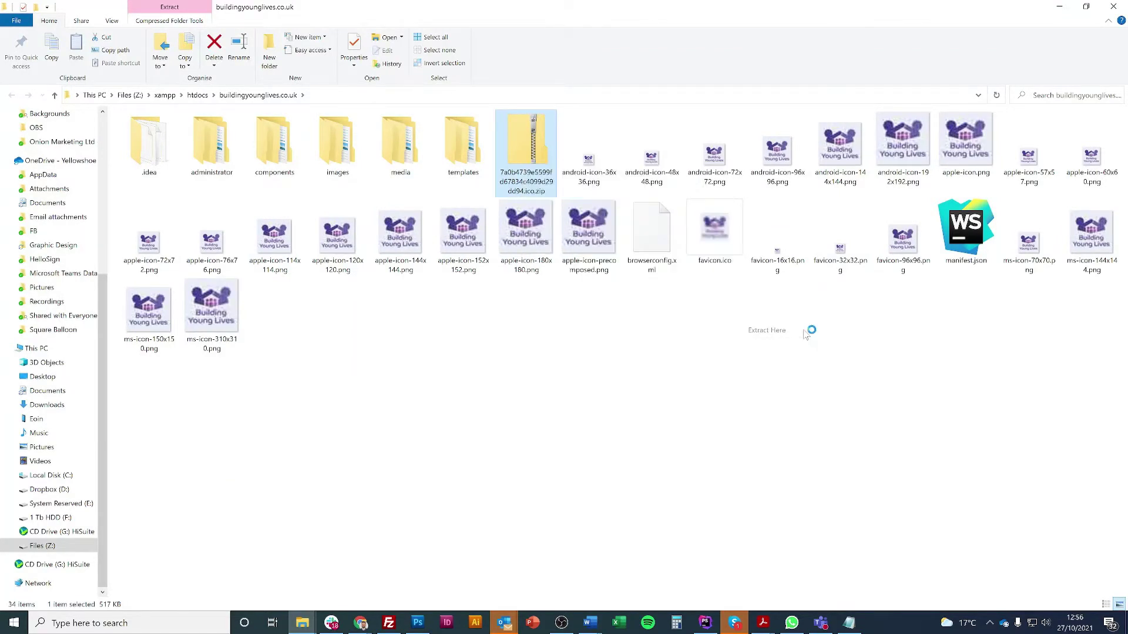
click(561, 374)
click(601, 141)
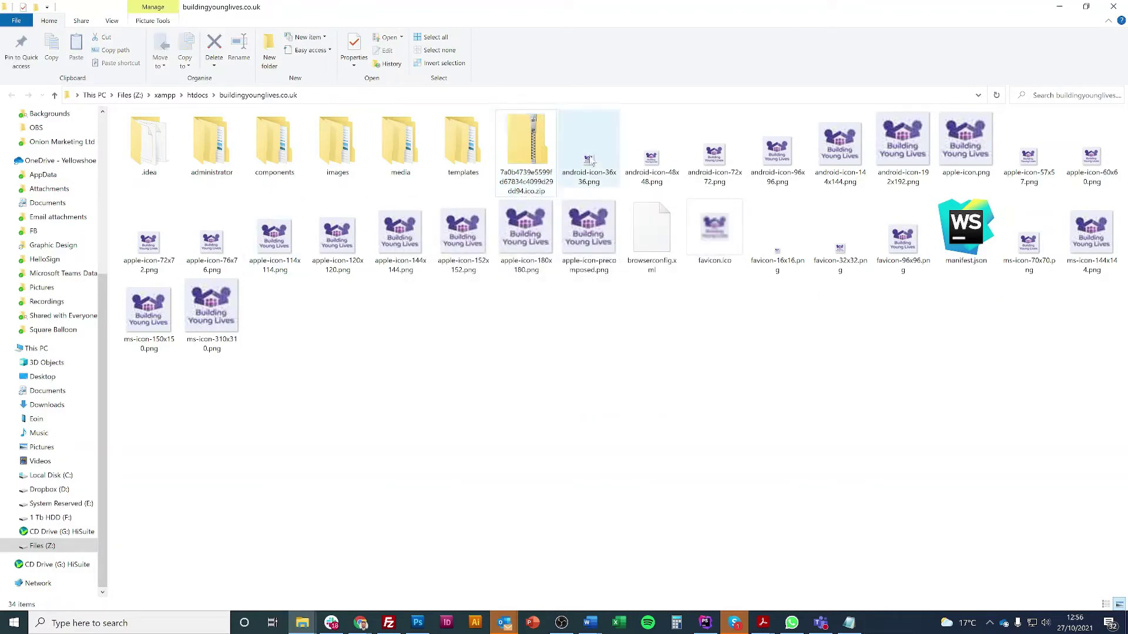
click(539, 355)
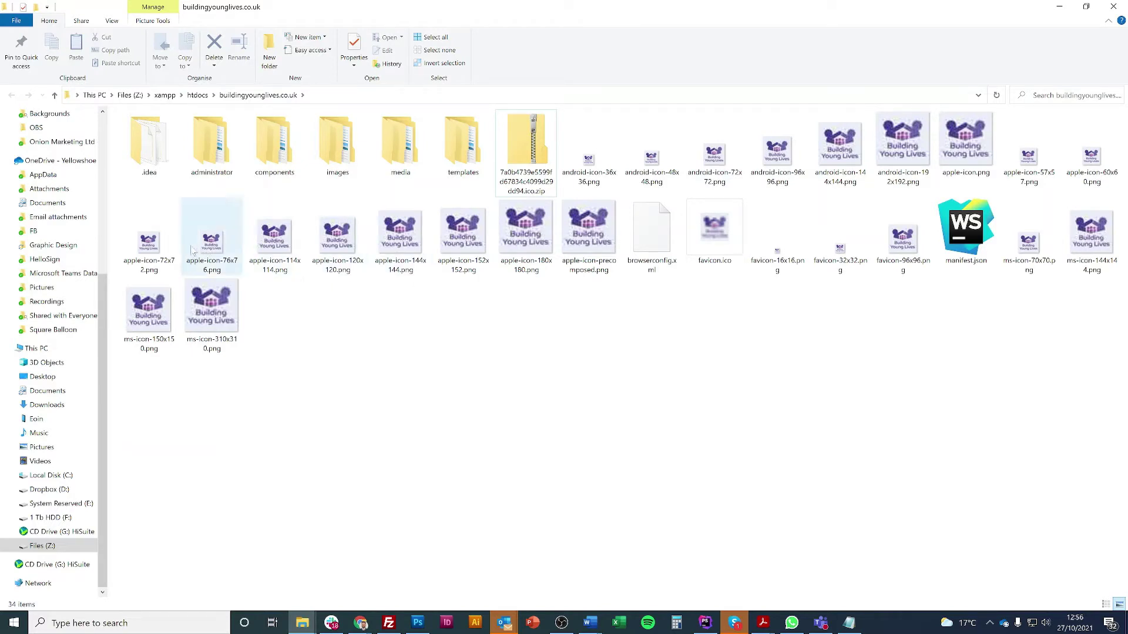
click(569, 249)
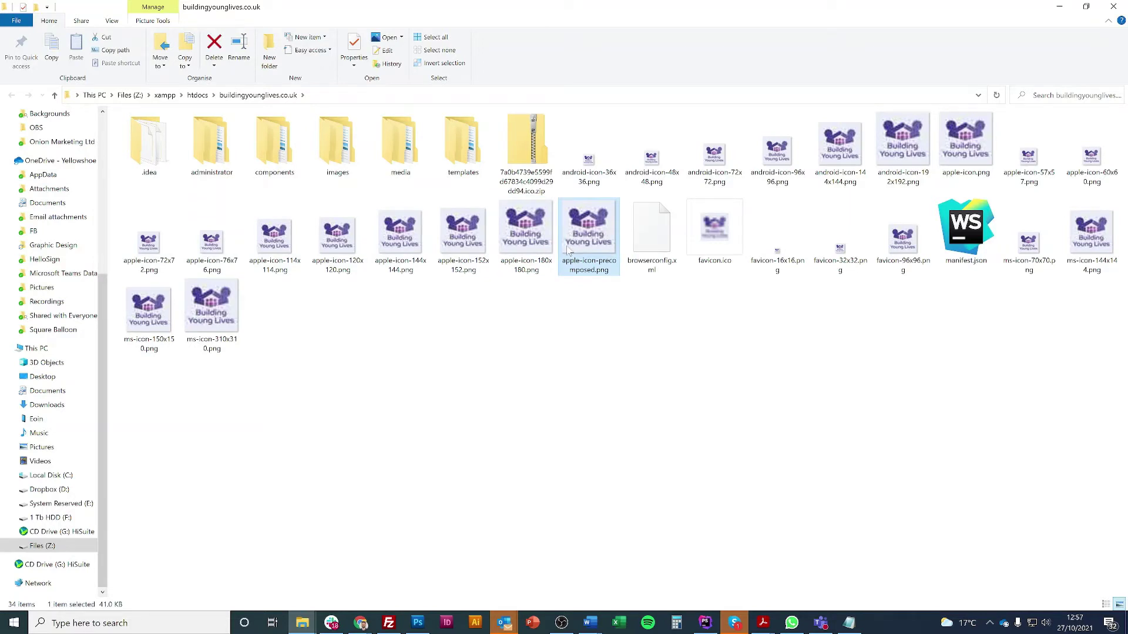
click(966, 232)
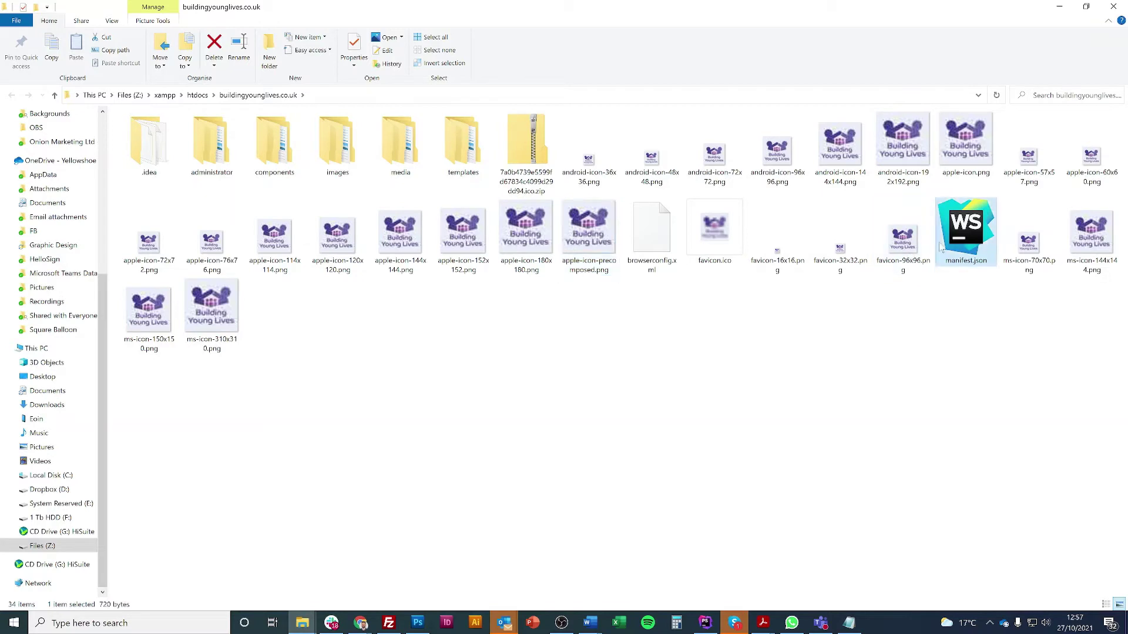
click(652, 237)
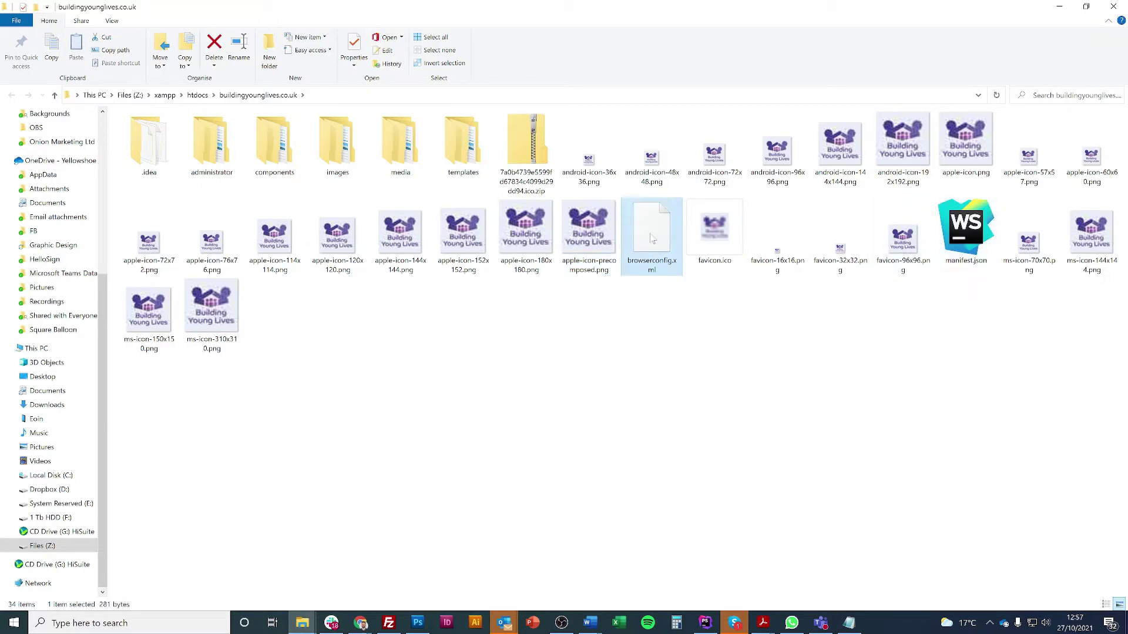
click(499, 337)
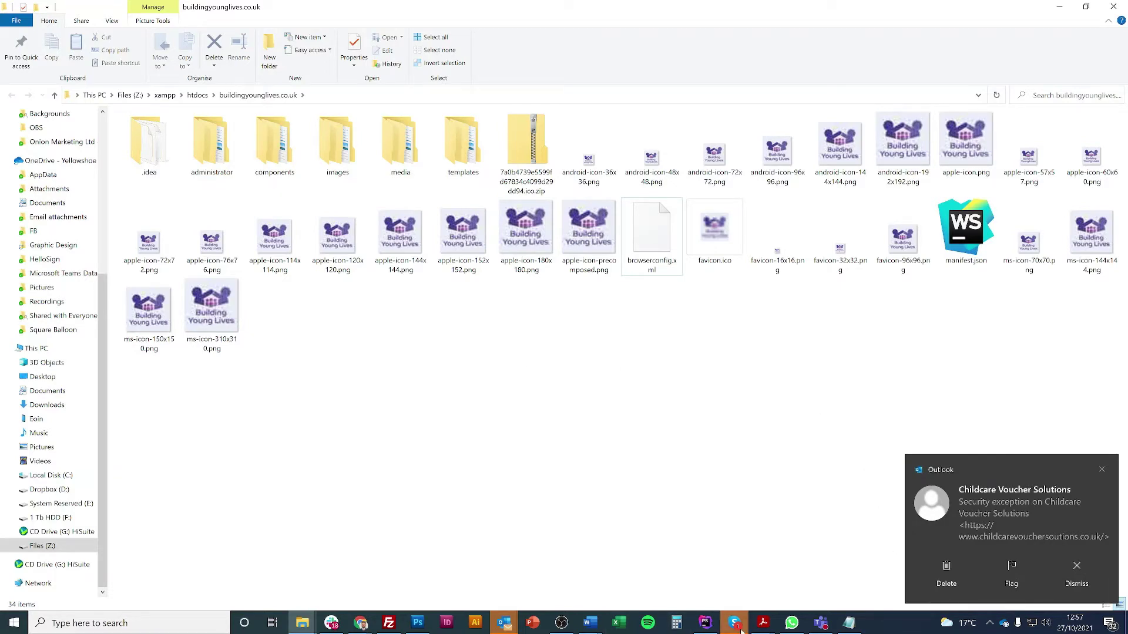
- Confirm android-icon-144x144.png and the other icons are in remote public_html, then return to the favicon generator
click(389, 622)
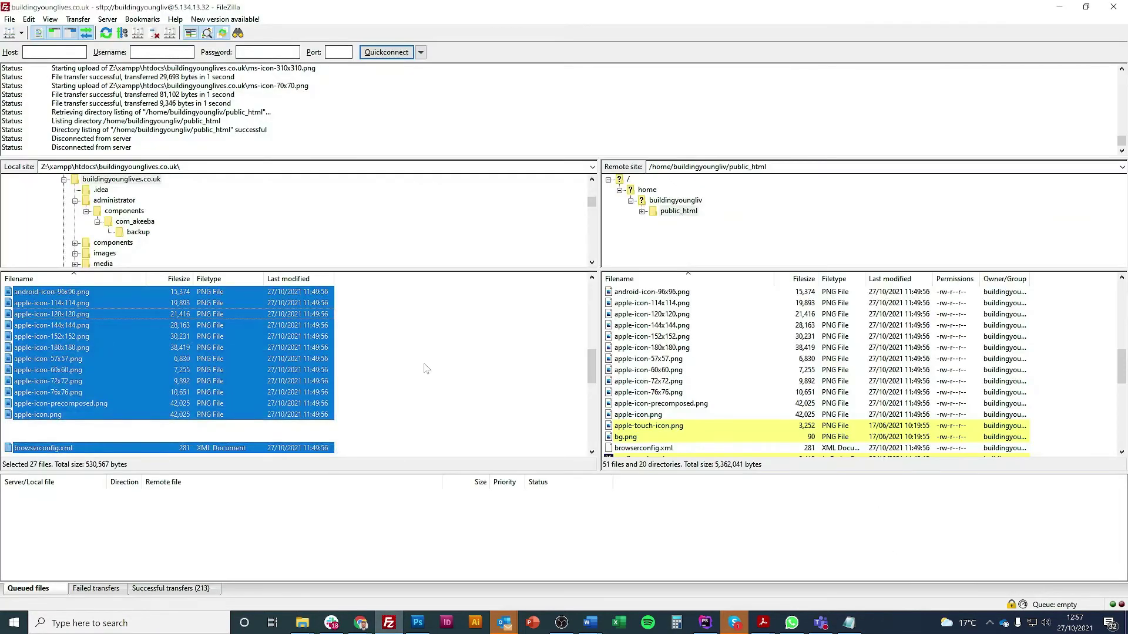
scroll(279, 365, up, 2)
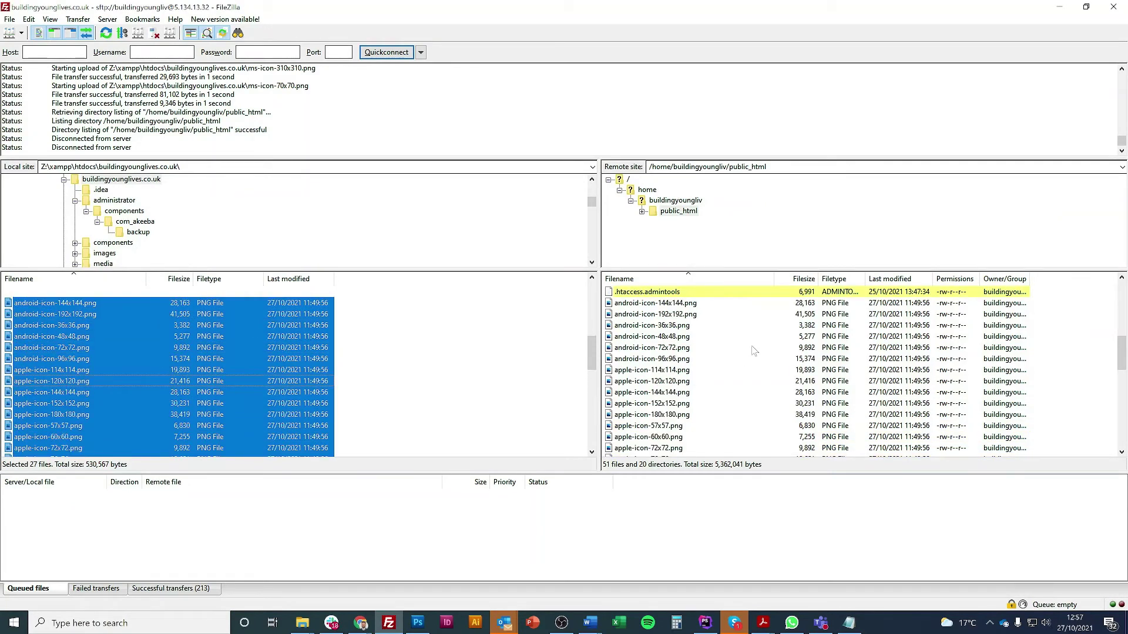
scroll(682, 304, up, 1)
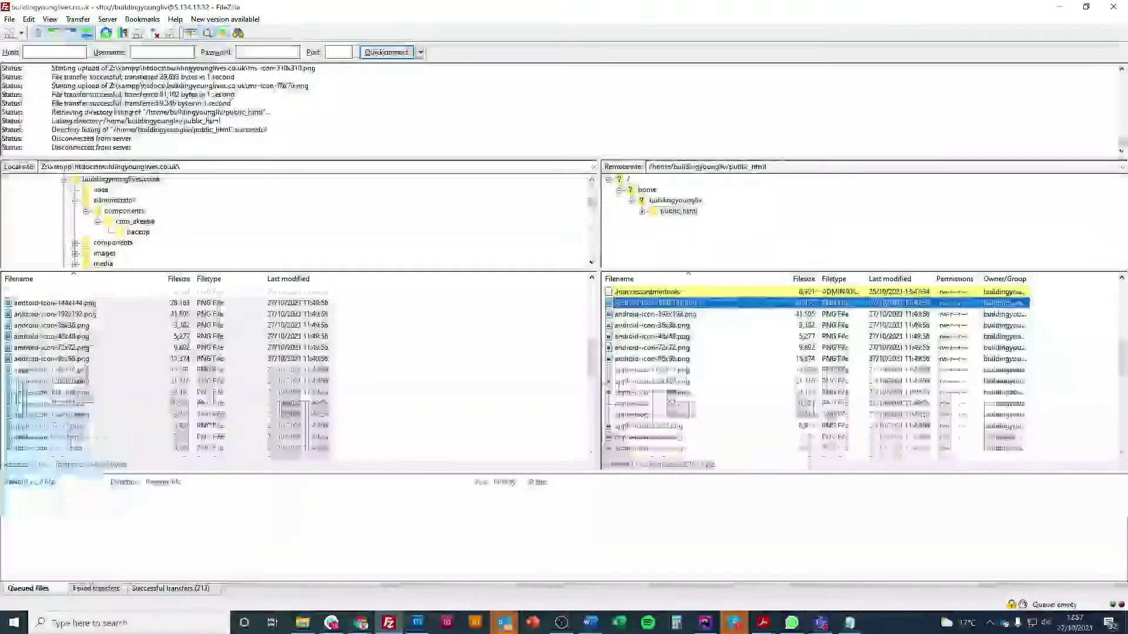
click(718, 321)
scroll(718, 322, up, 3)
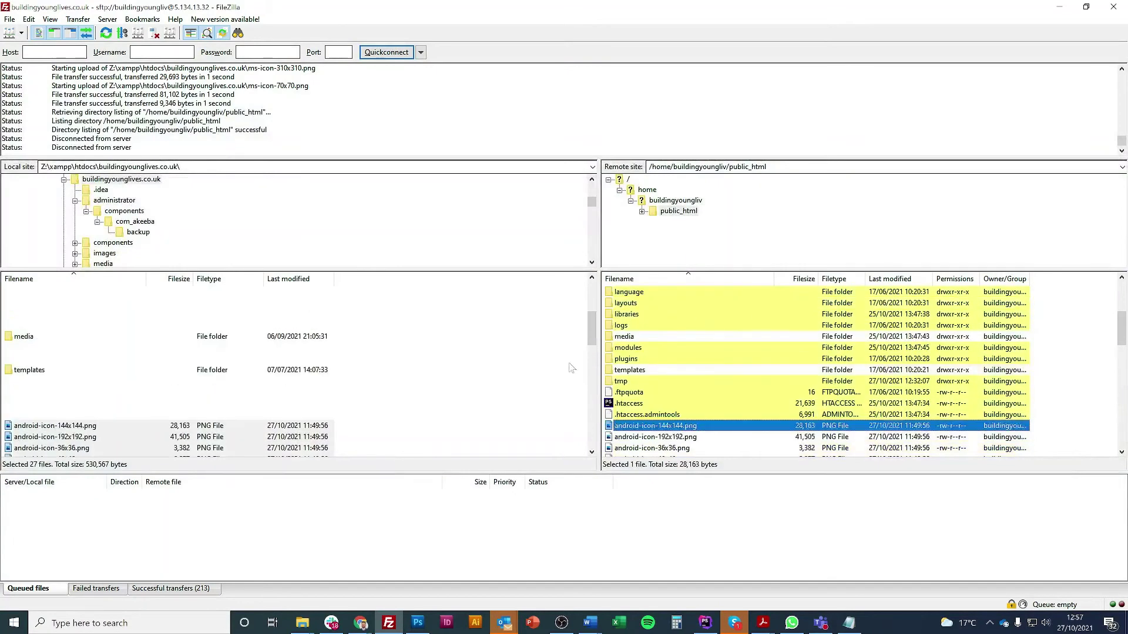
click(360, 622)
click(354, 580)
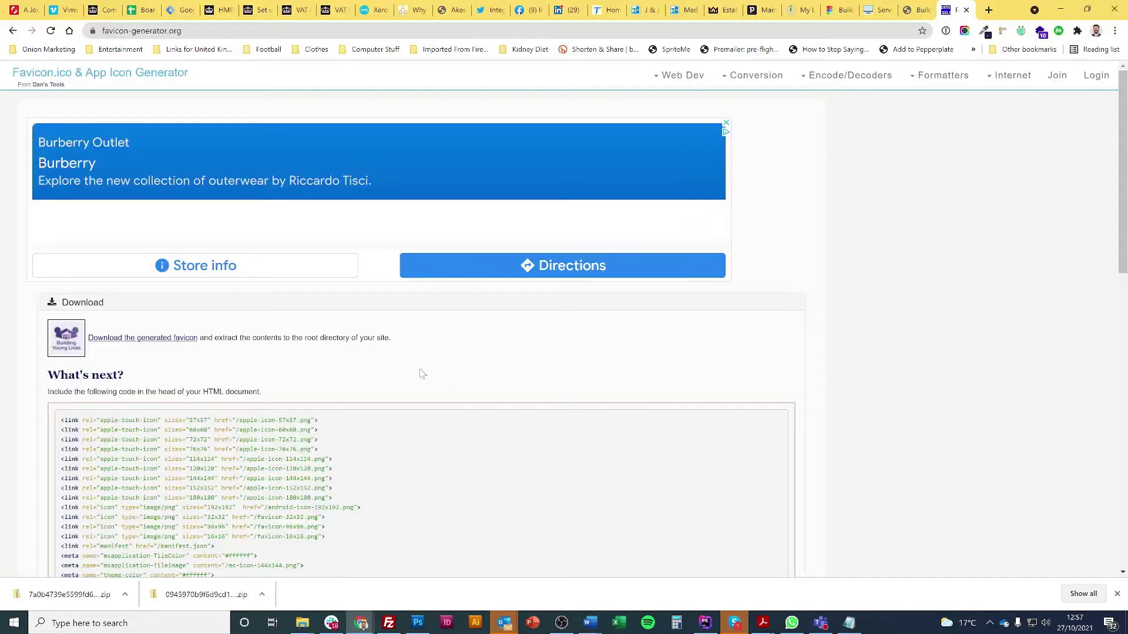
- Open the Services page's view-source and highlight its icon link lines
click(879, 10)
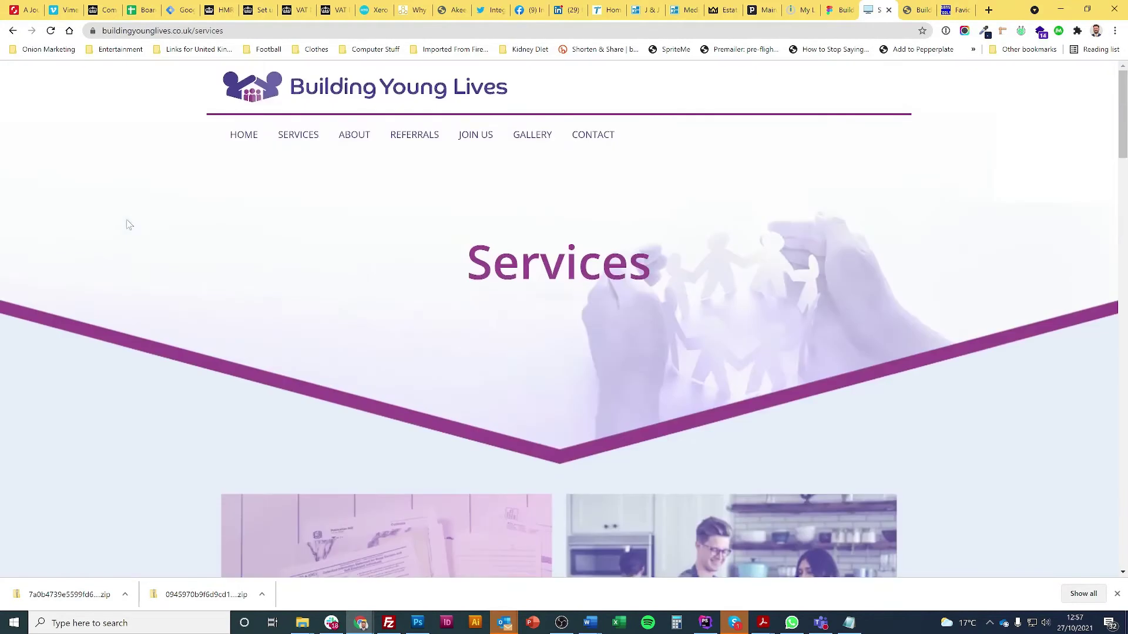
key(ctrl+u)
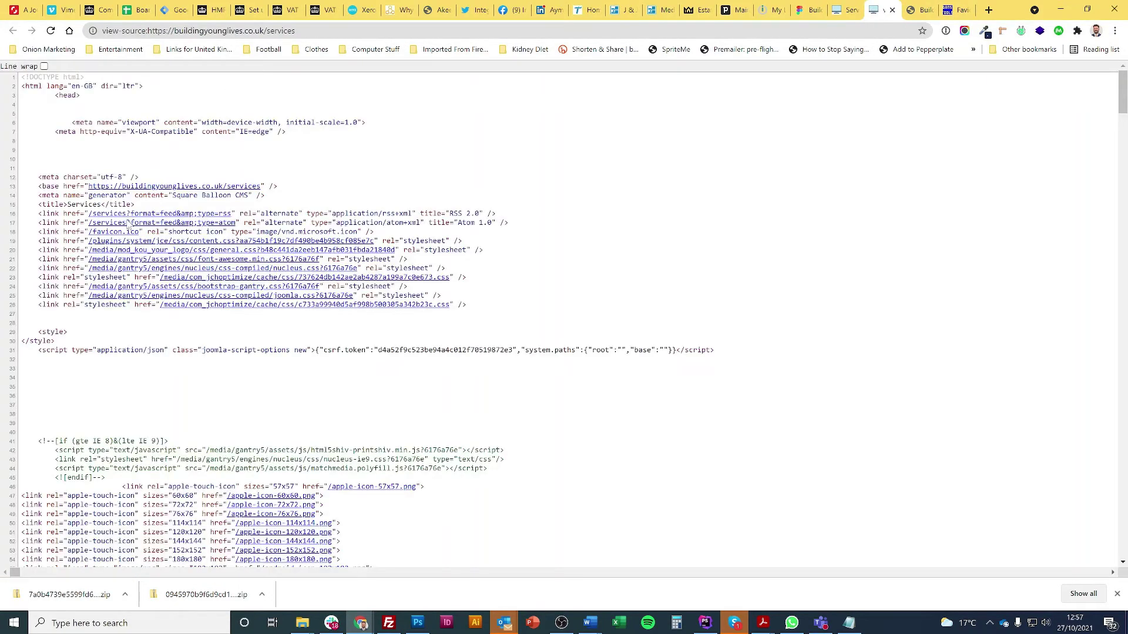
scroll(128, 226, down, 4)
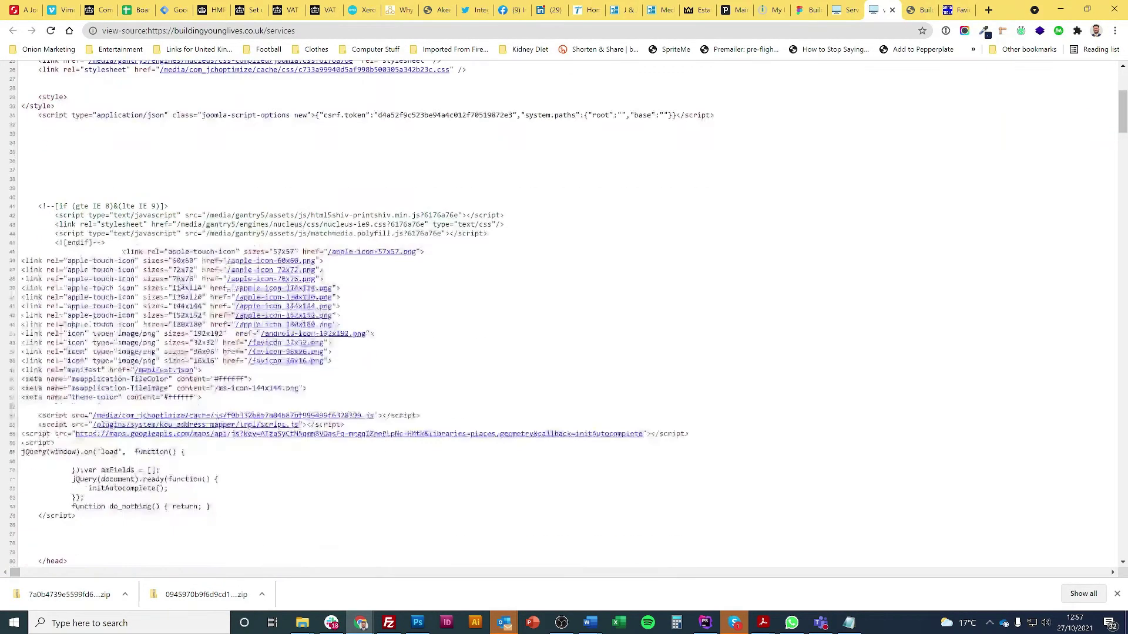
drag(345, 363, 20, 267)
scroll(88, 529, down, 2)
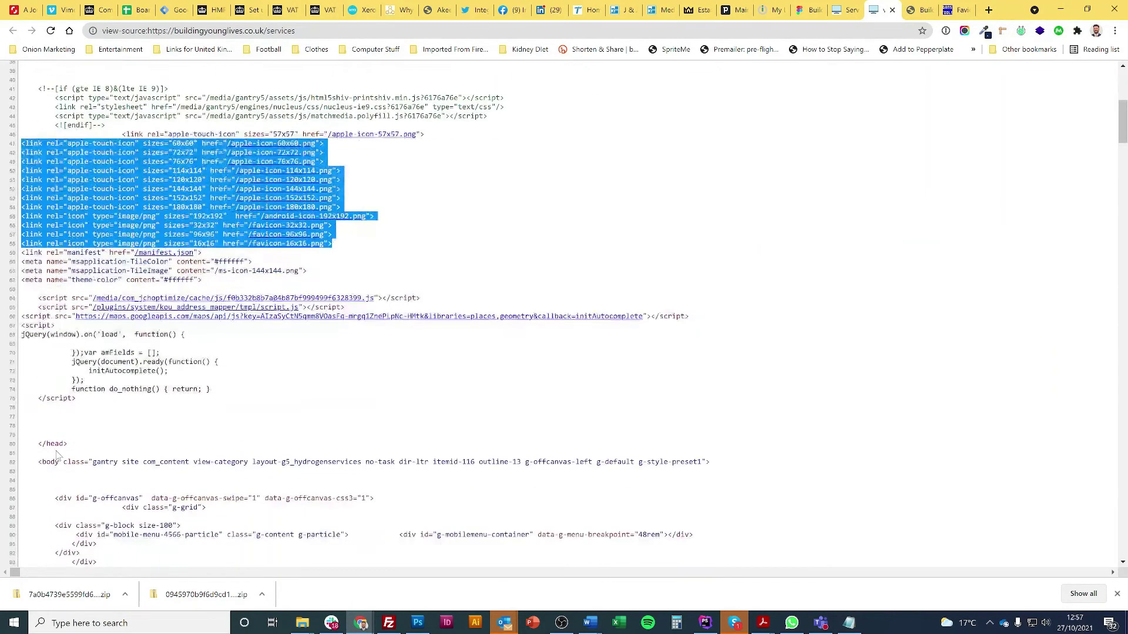
drag(68, 445, 21, 444)
- Mark the opening <head> and closing </head> tags around the icon link block
scroll(352, 318, up, 6)
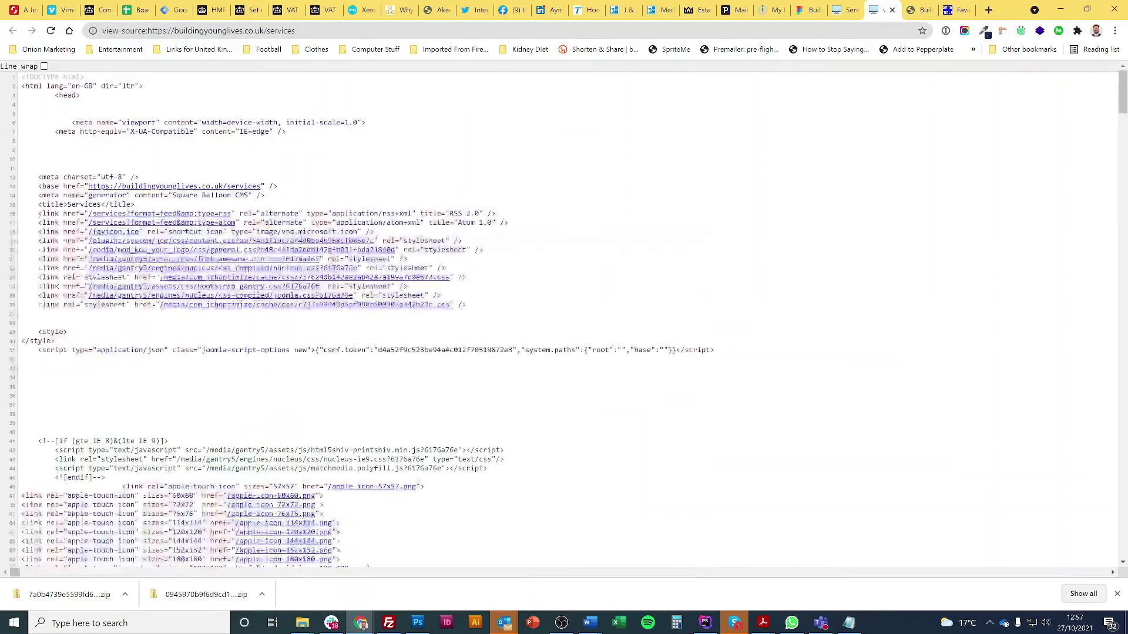
drag(80, 95, 21, 95)
scroll(353, 317, down, 6)
drag(69, 384, 22, 384)
scroll(347, 314, up, 2)
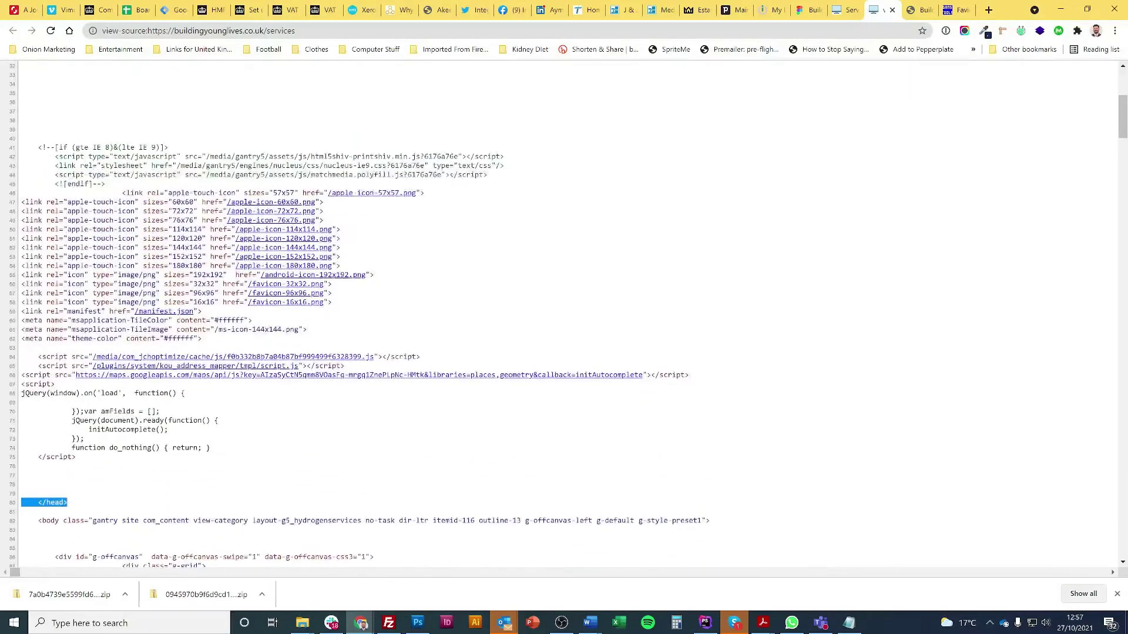
drag(351, 303, 11, 204)
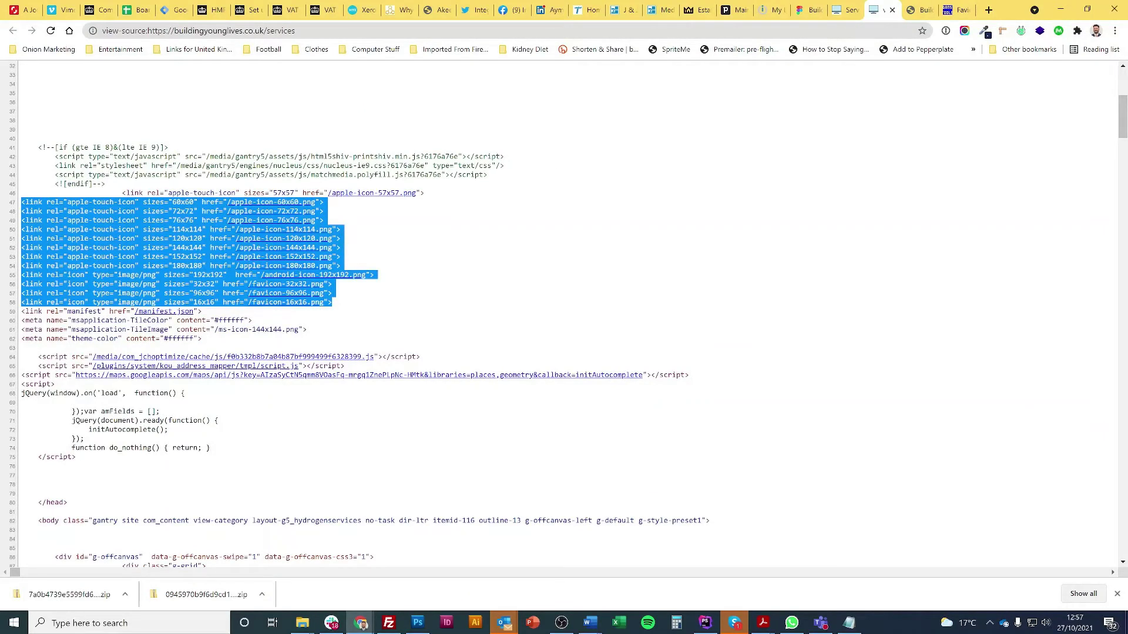
key(ctrl+Tab)
key(ctrl+Tab)
- Select and review the generator's suggested head link code, then return to the Services tab
scroll(360, 338, down, 3)
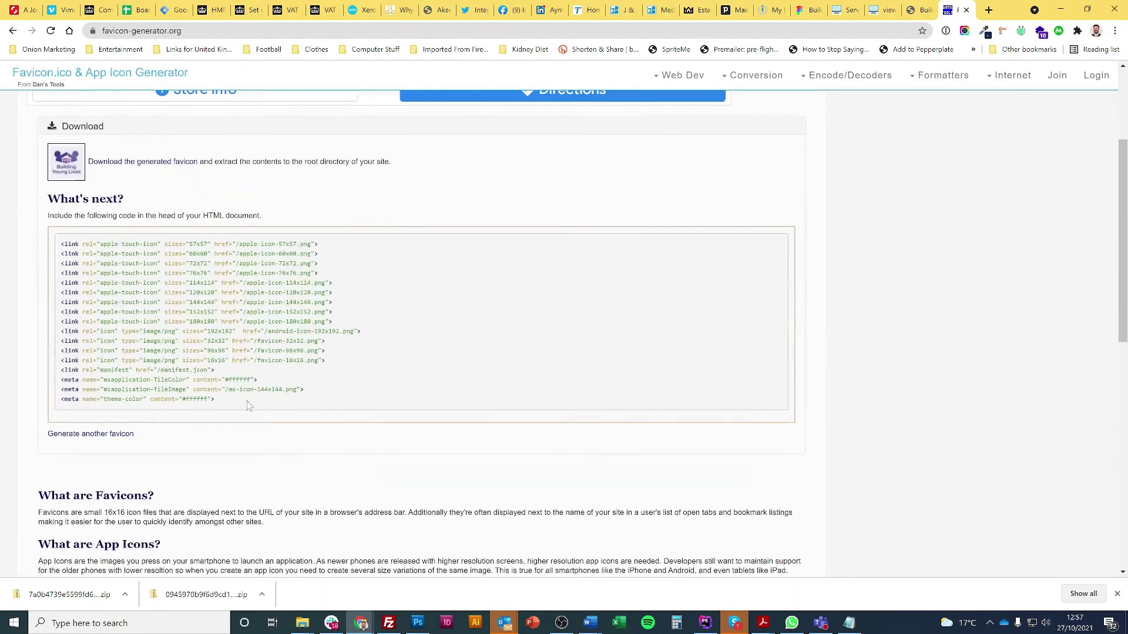
drag(218, 402, 39, 245)
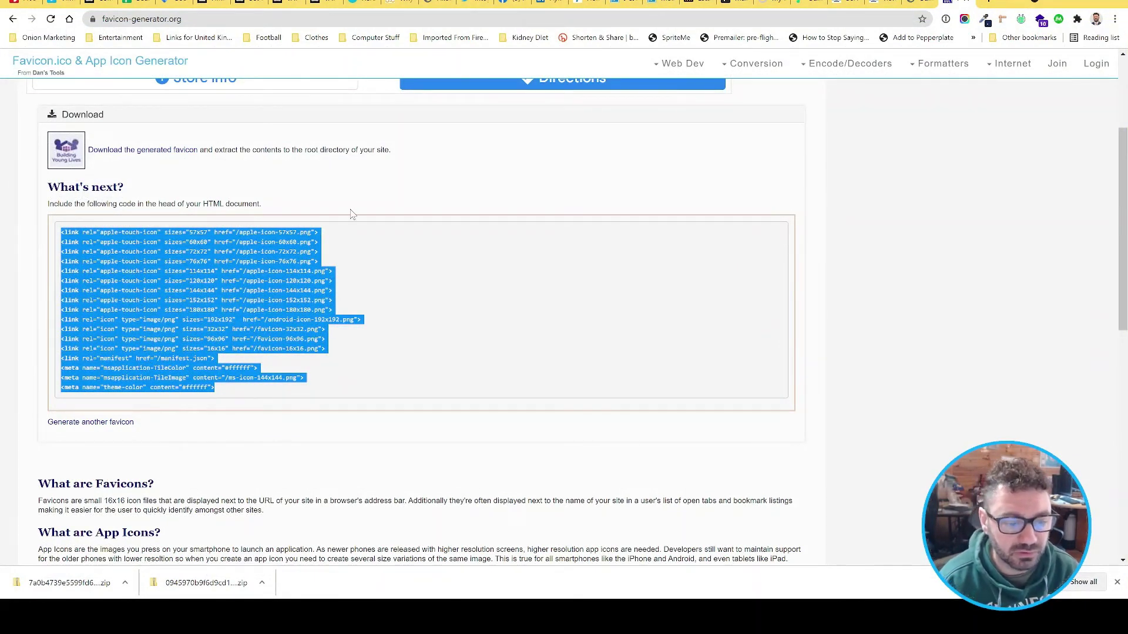
click(887, 167)
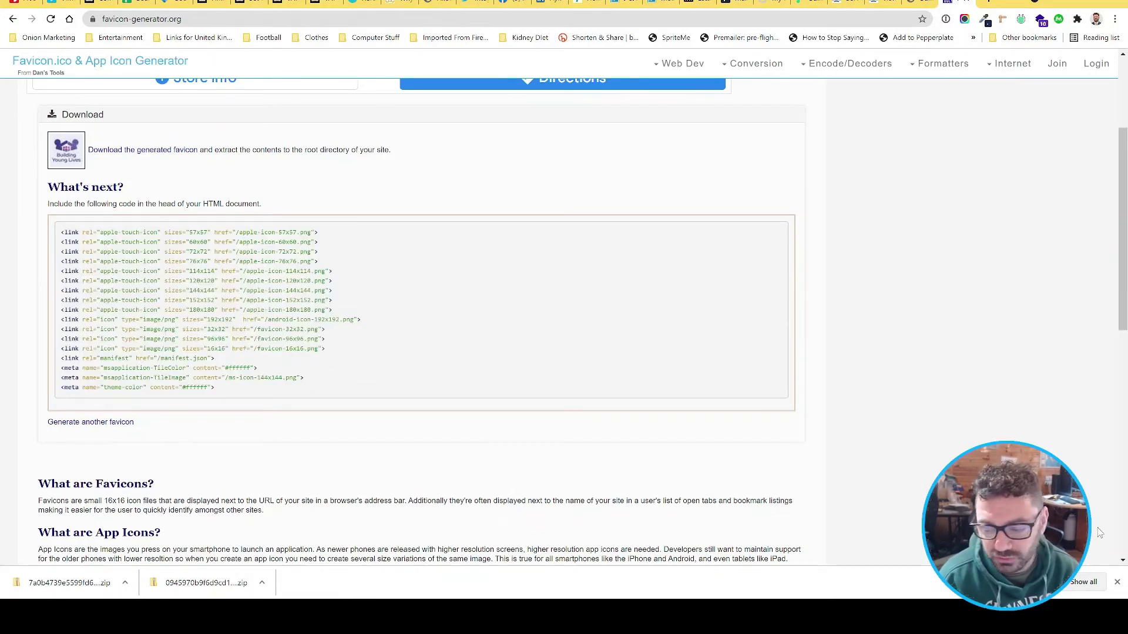
click(1116, 582)
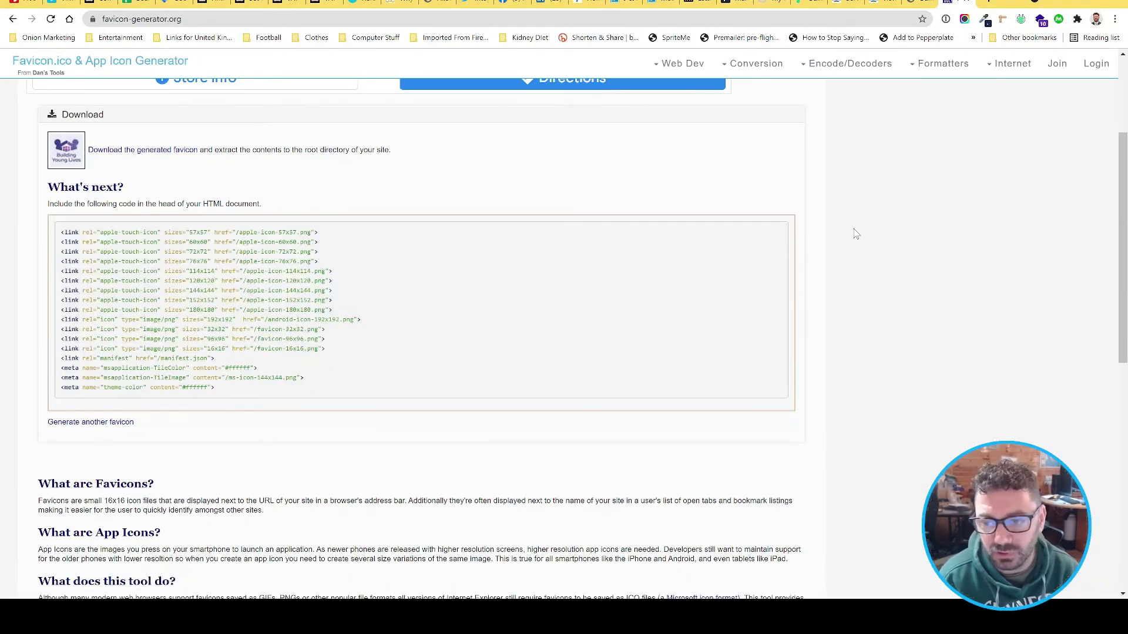
click(845, 4)
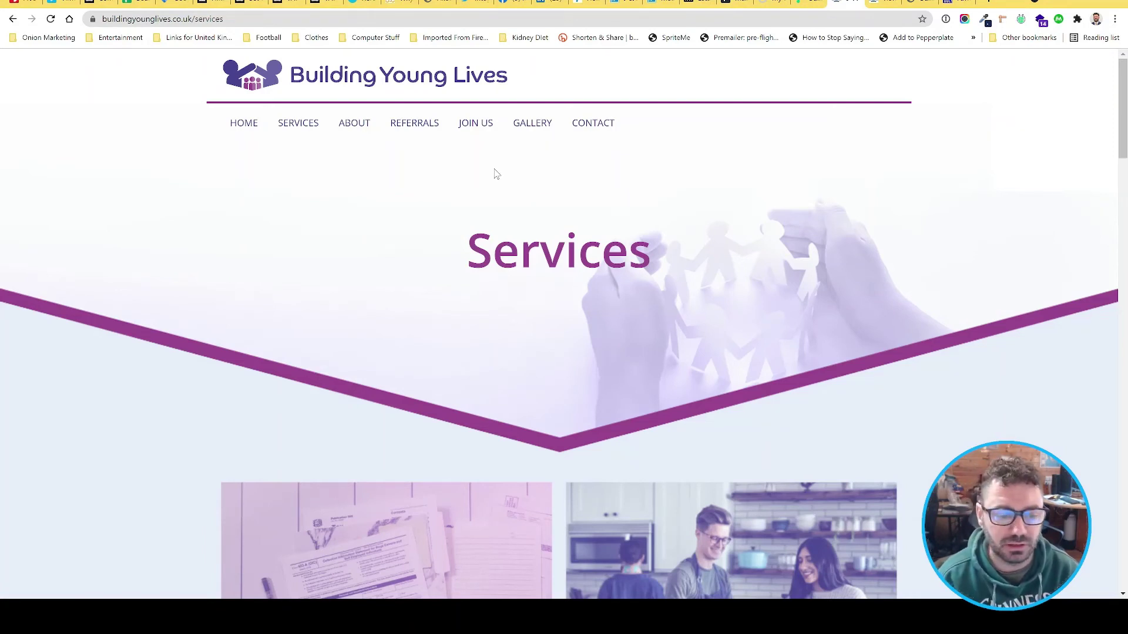
- Delete the jsidebar key from the site's Local Storage in DevTools, leaving it empty
key(ctrl+shift+i)
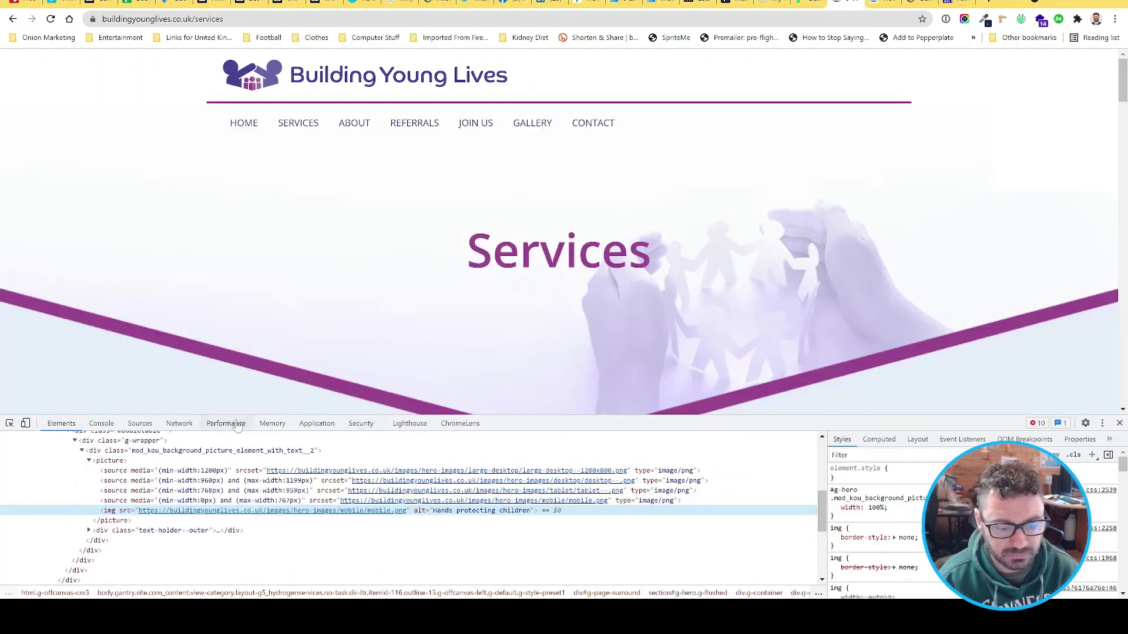
click(317, 423)
scroll(73, 455, down, 3)
scroll(72, 457, up, 3)
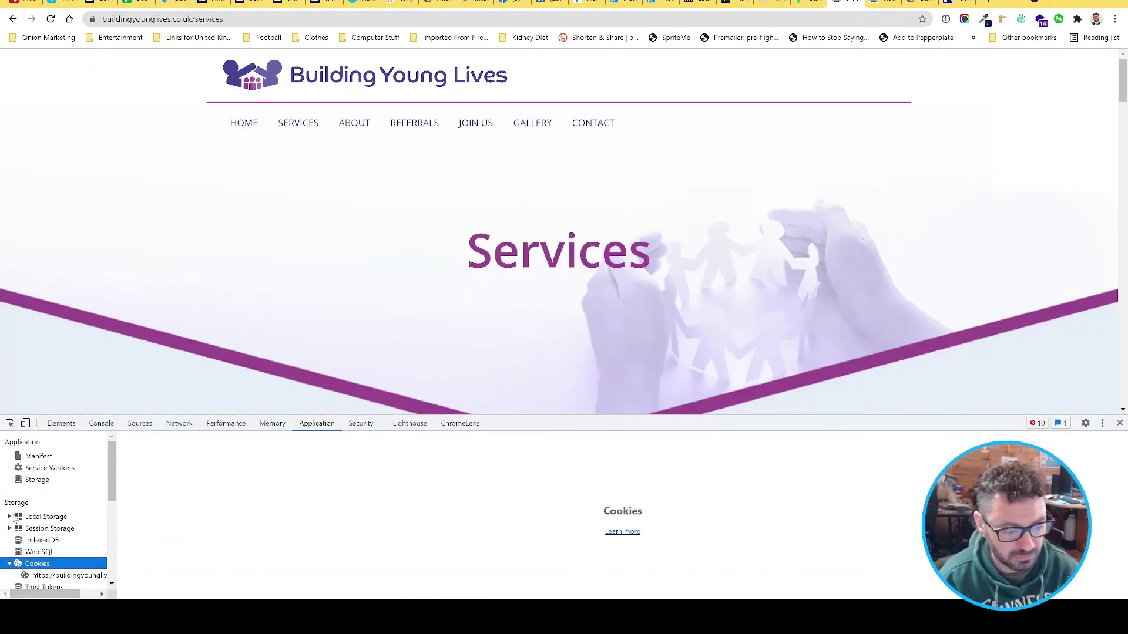
click(10, 517)
scroll(73, 457, down, 2)
click(52, 472)
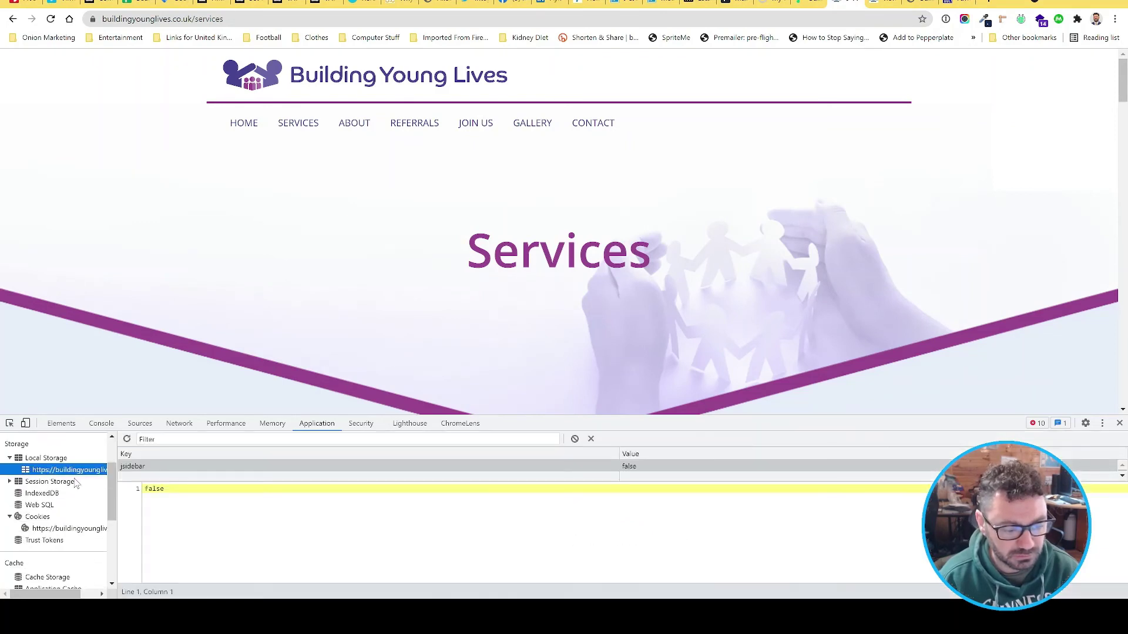
key(Delete)
click(100, 342)
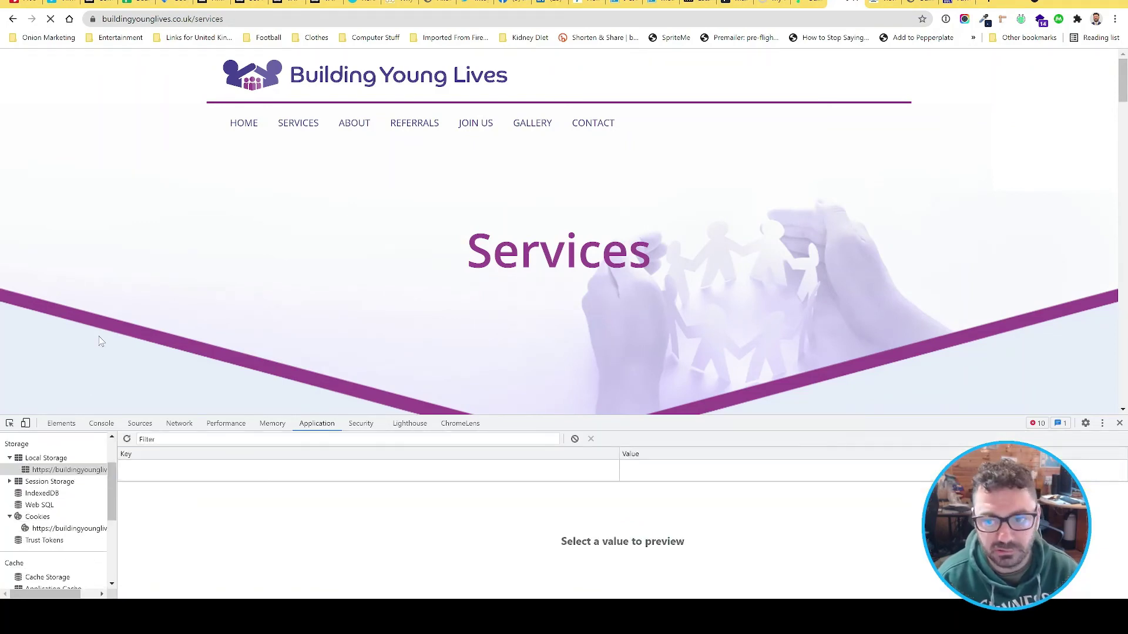
click(1119, 422)
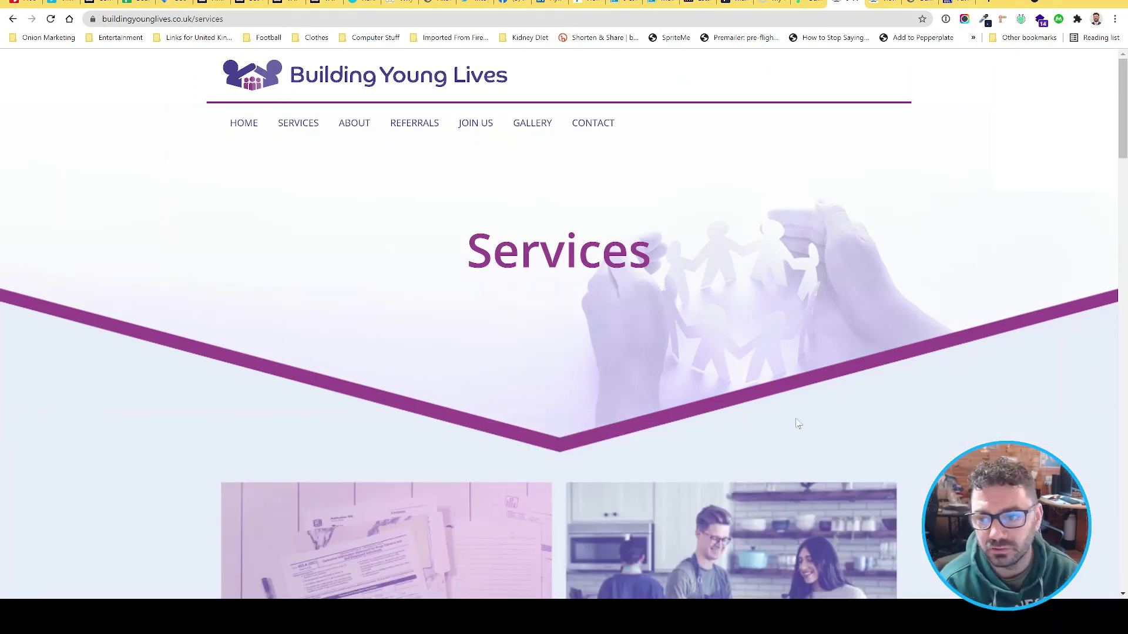
click(922, 4)
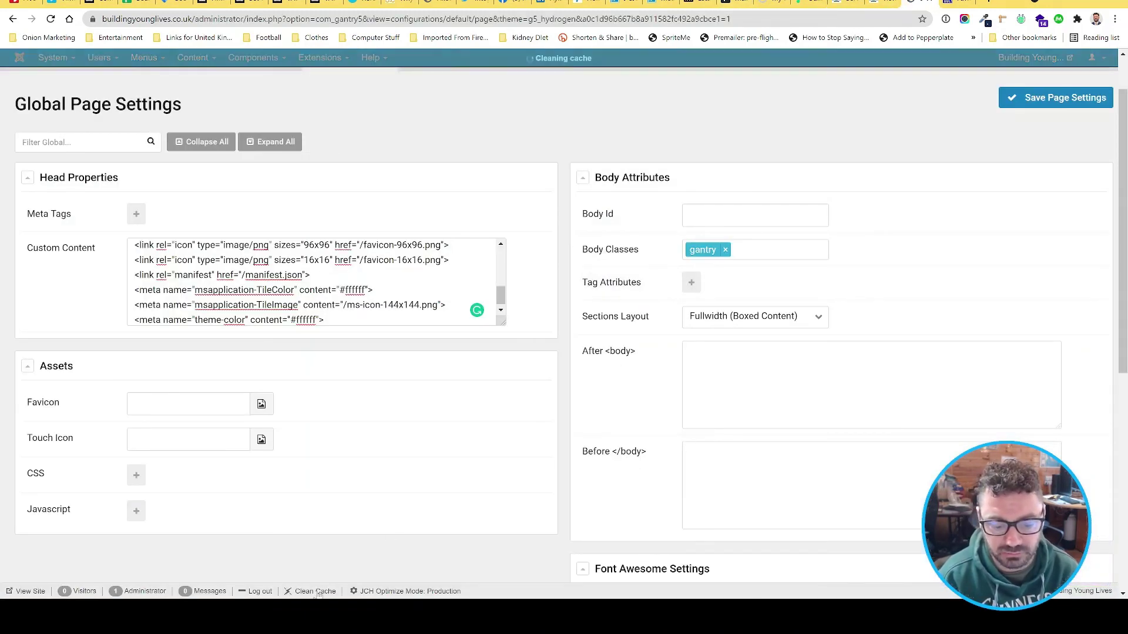
- Switch back to the live Services page and reload it with F5
click(840, 2)
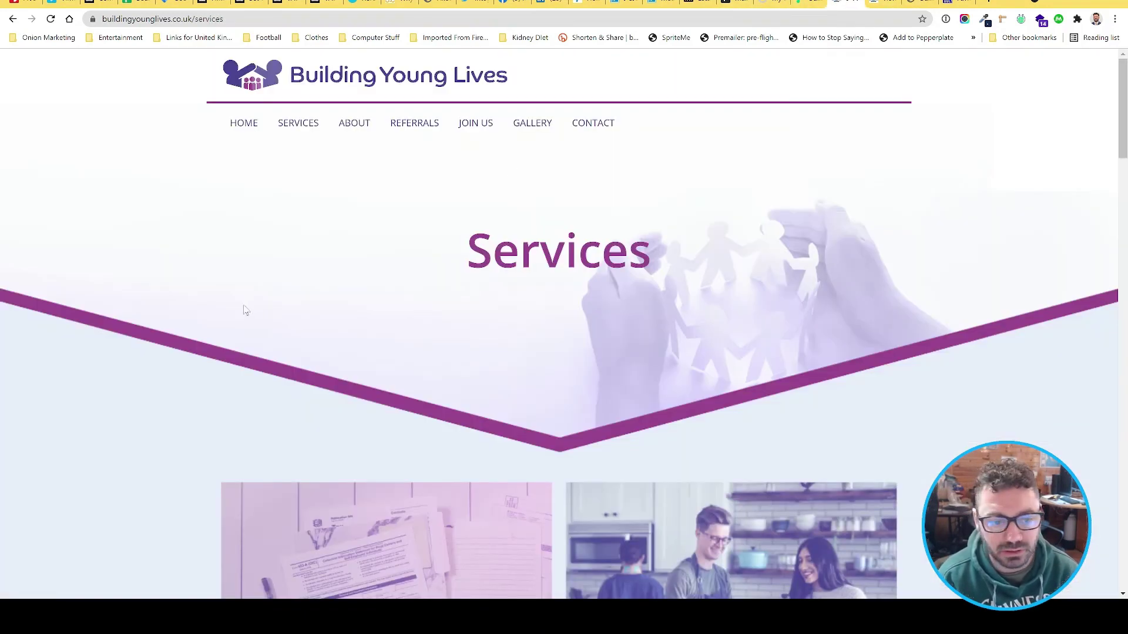
key(F5)
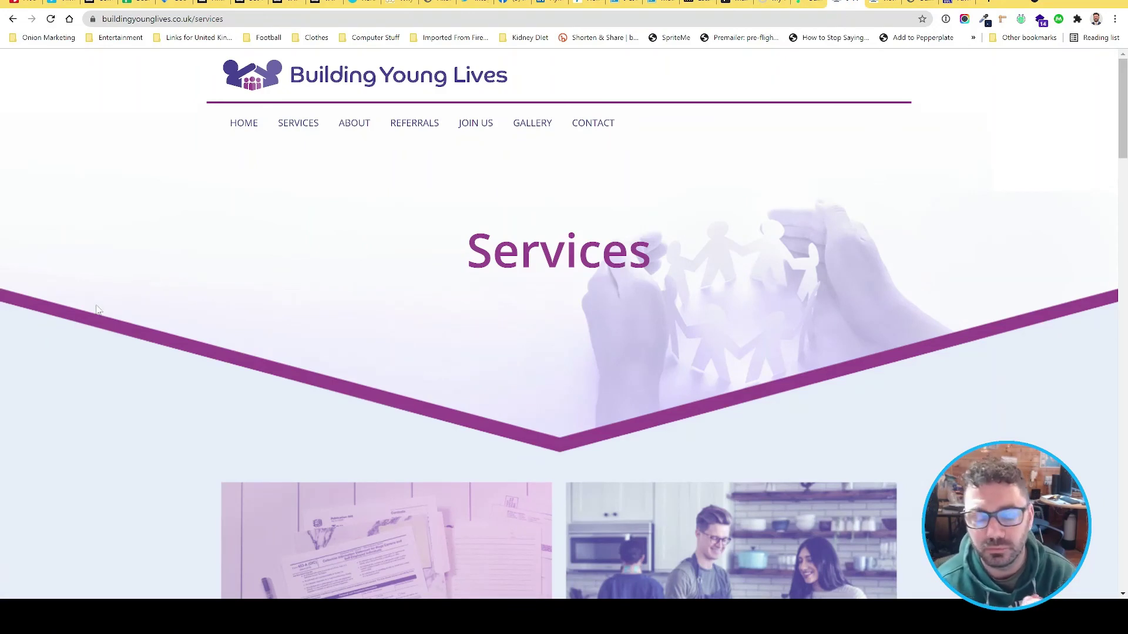